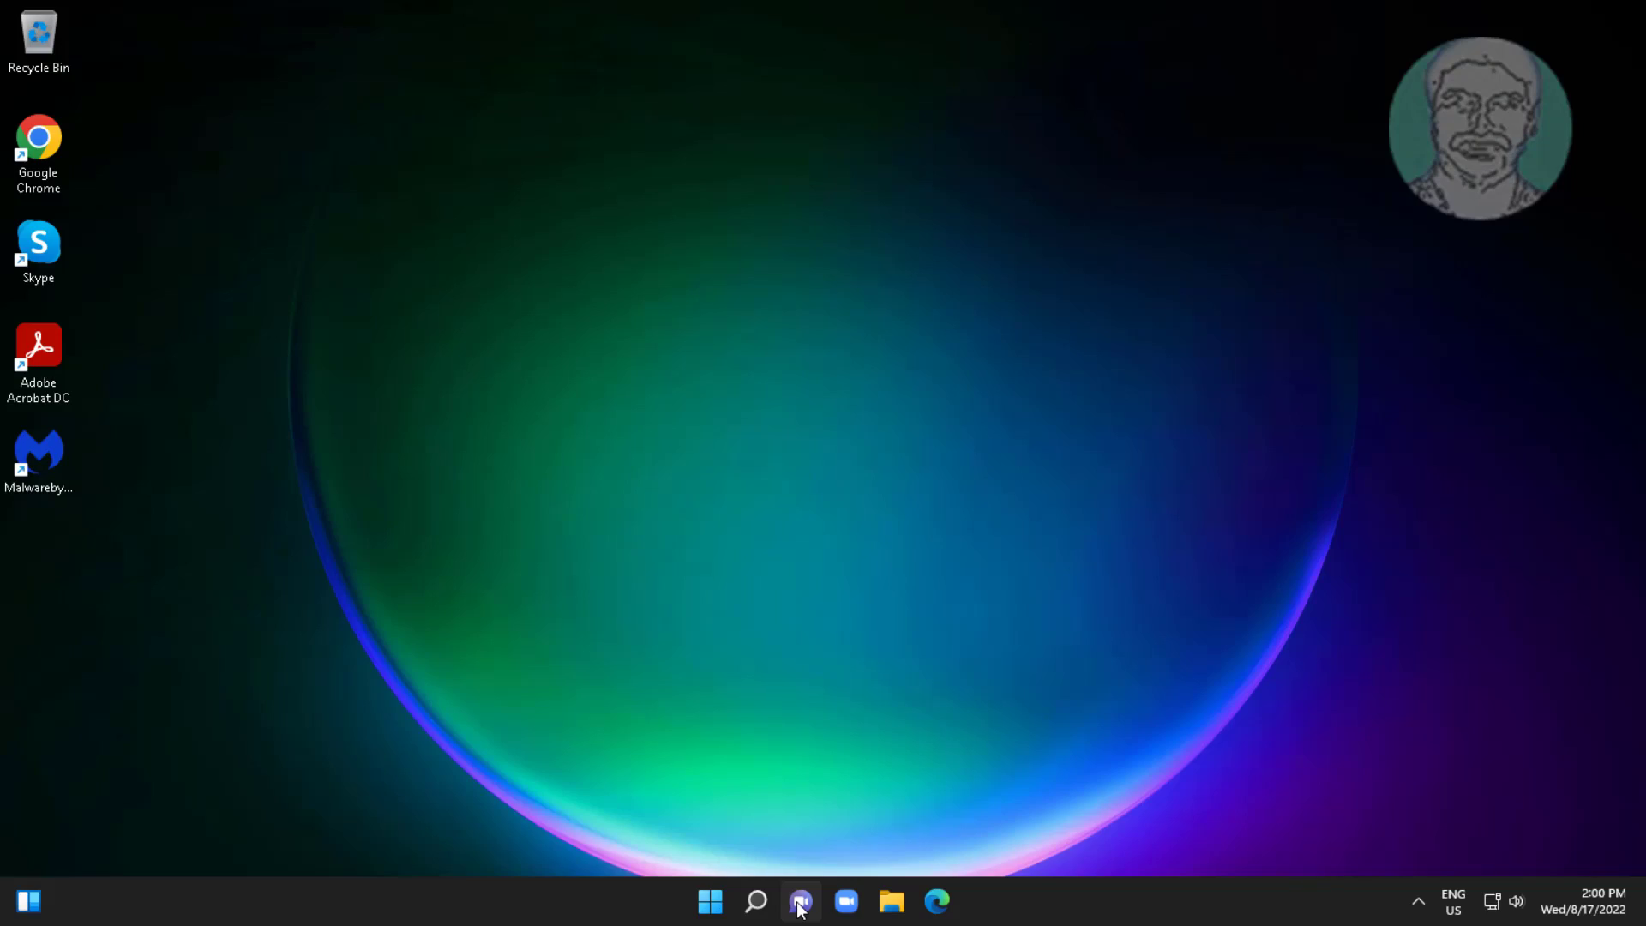
Search Windows for 'file explorer options' and open the File Explorer Options dialog.
left_click(756, 903)
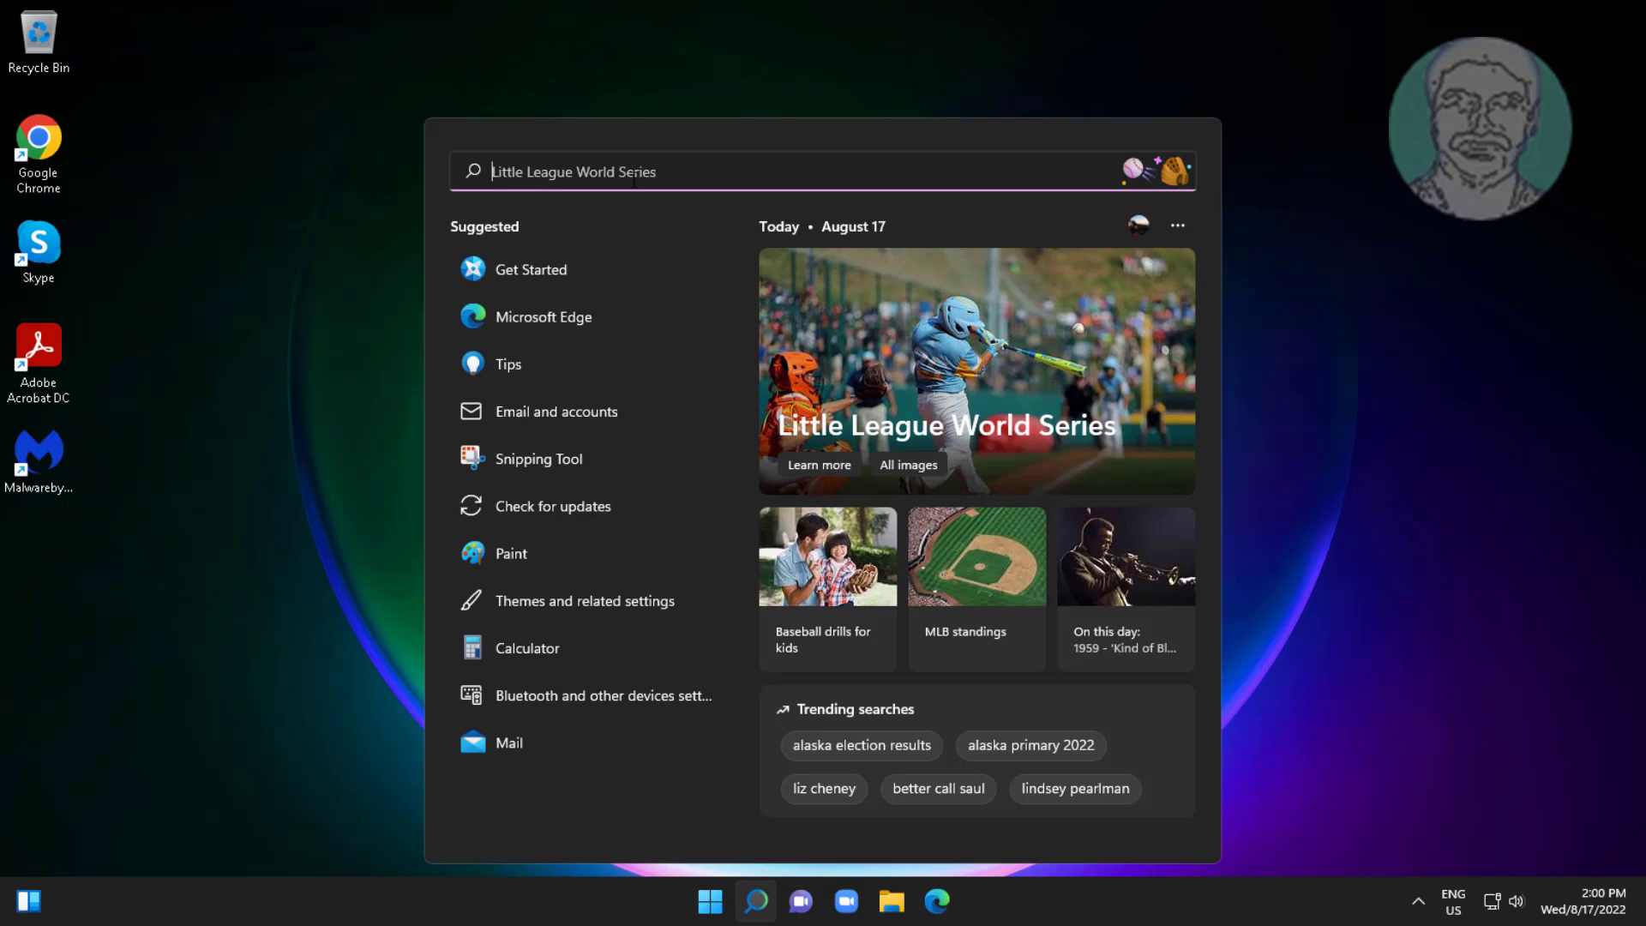
type("fil")
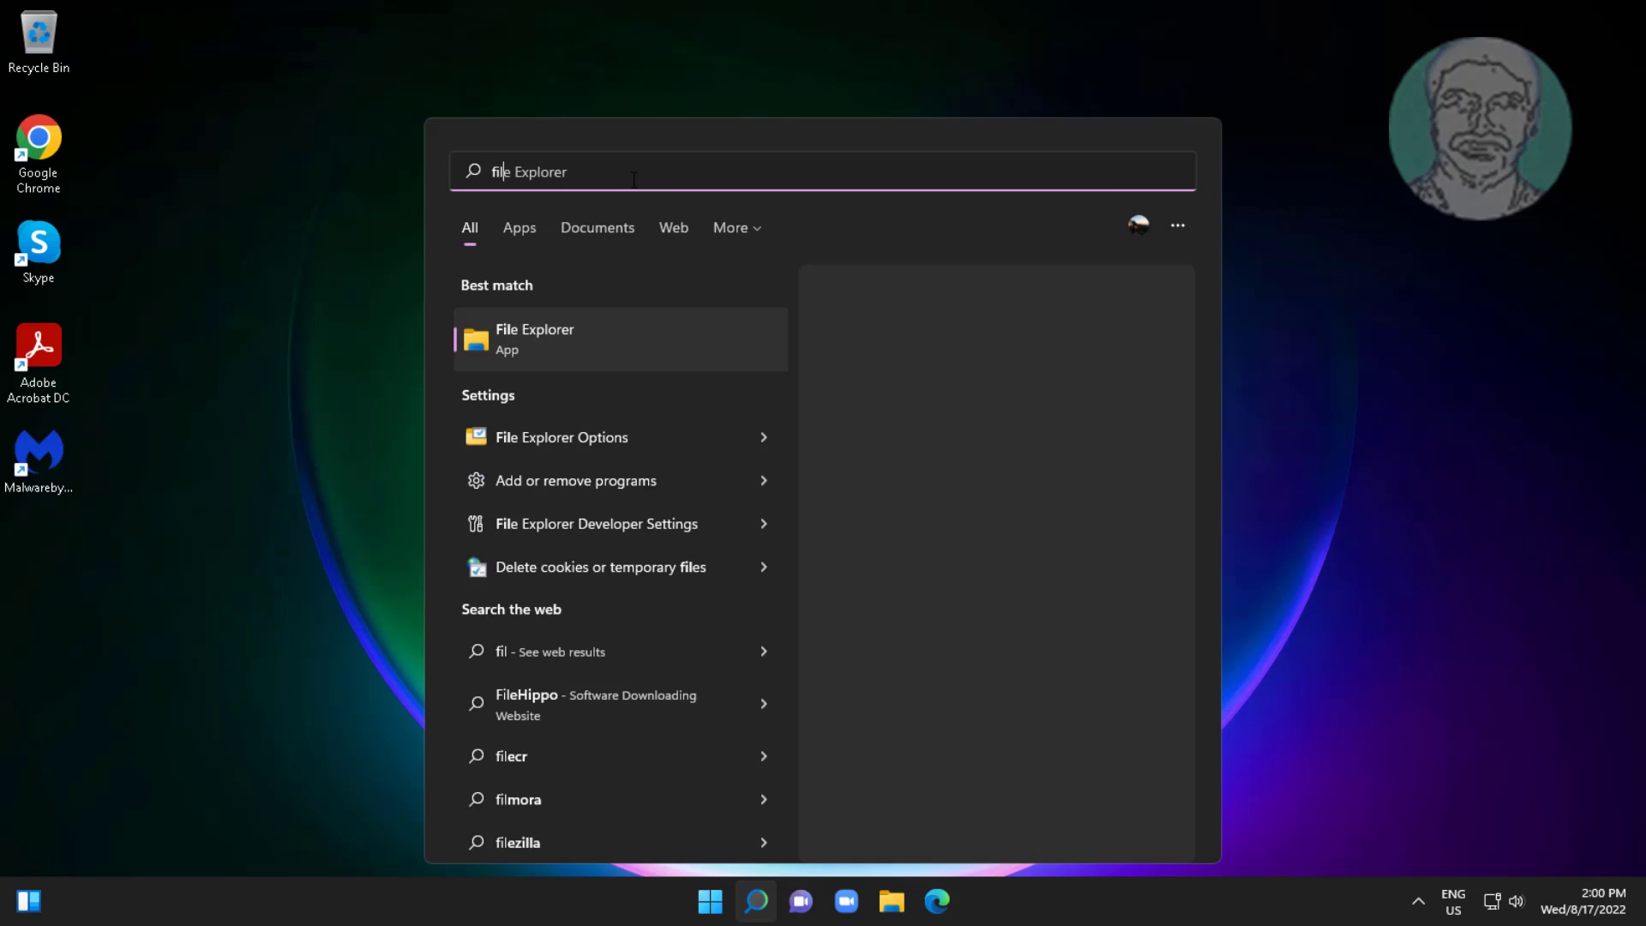
type("e")
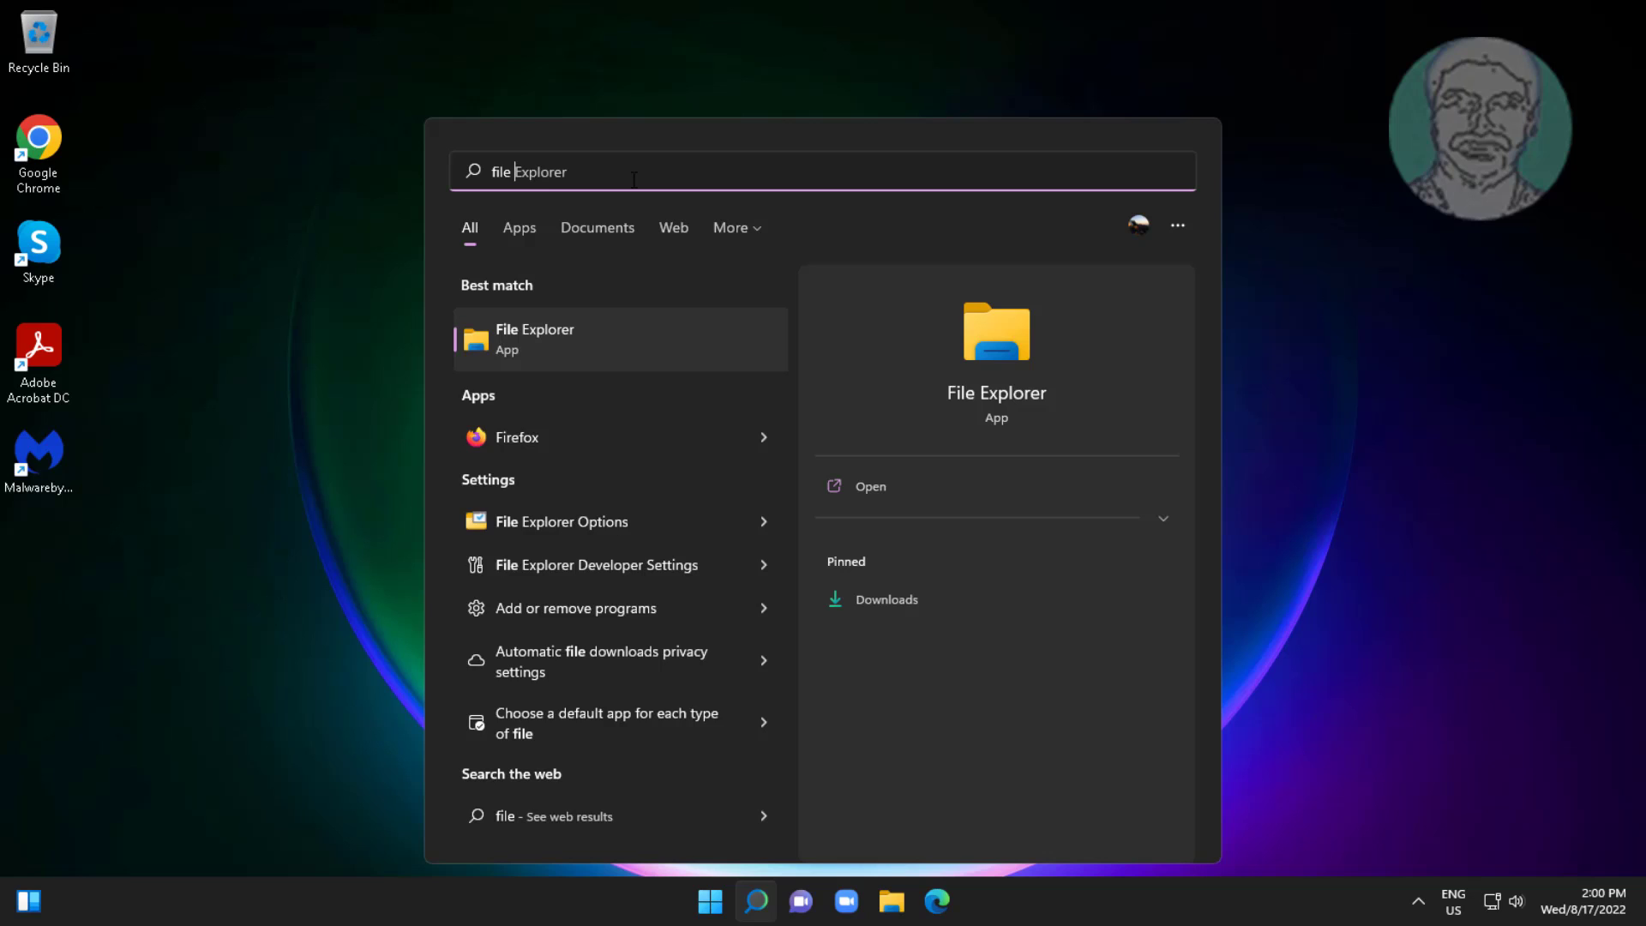
type(" explo")
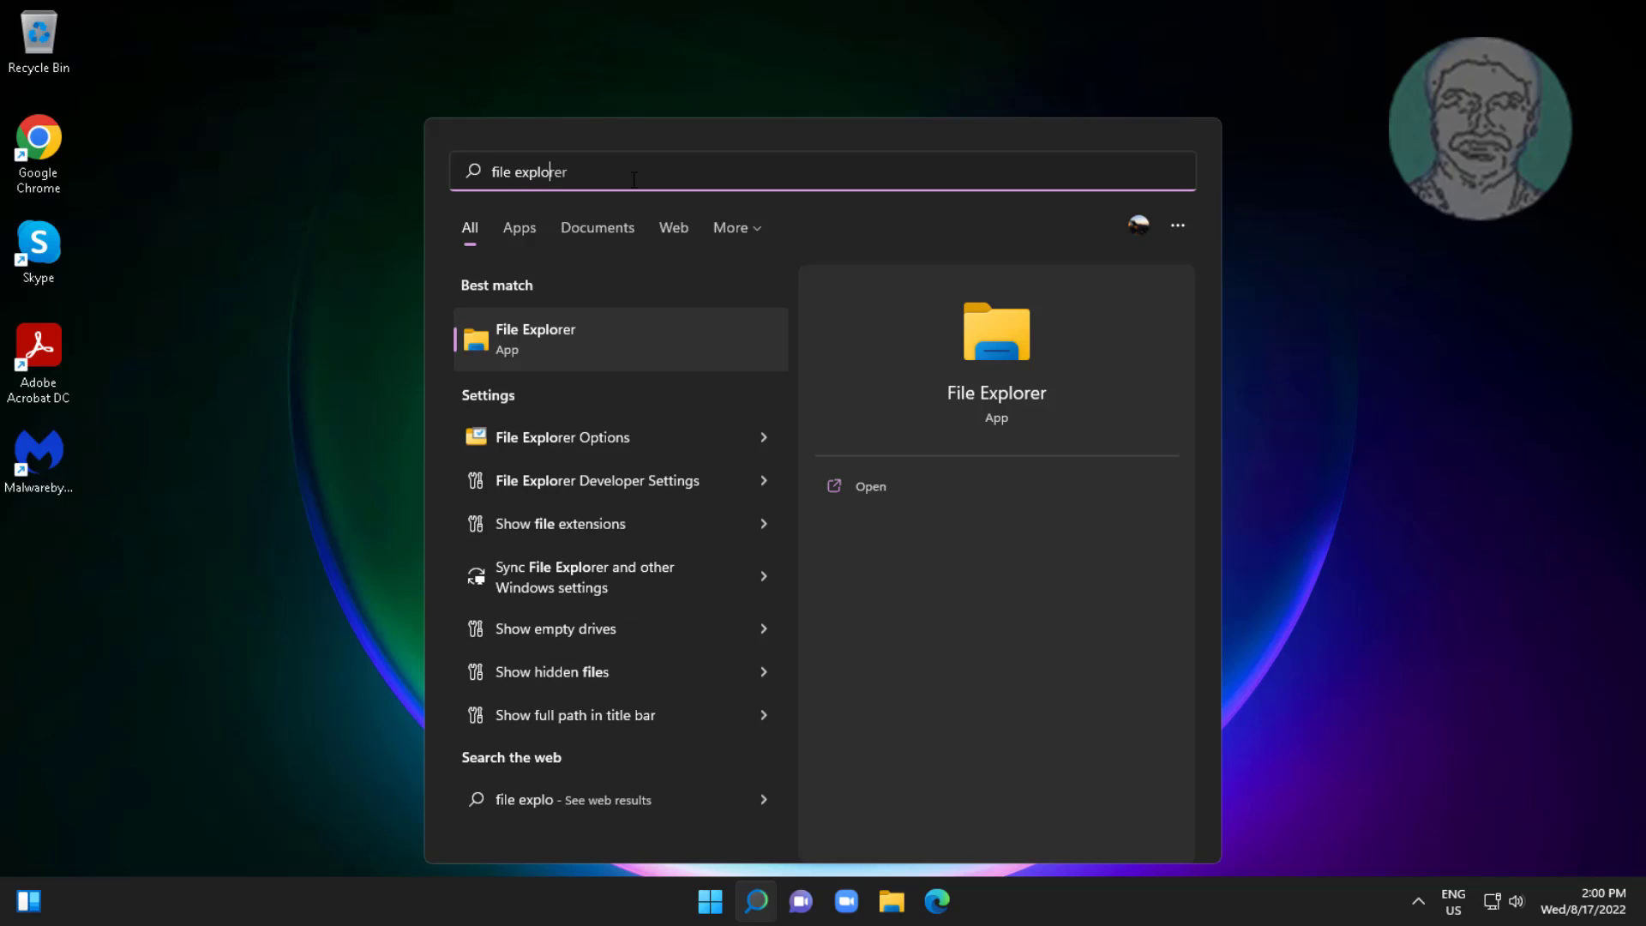
type("rer ")
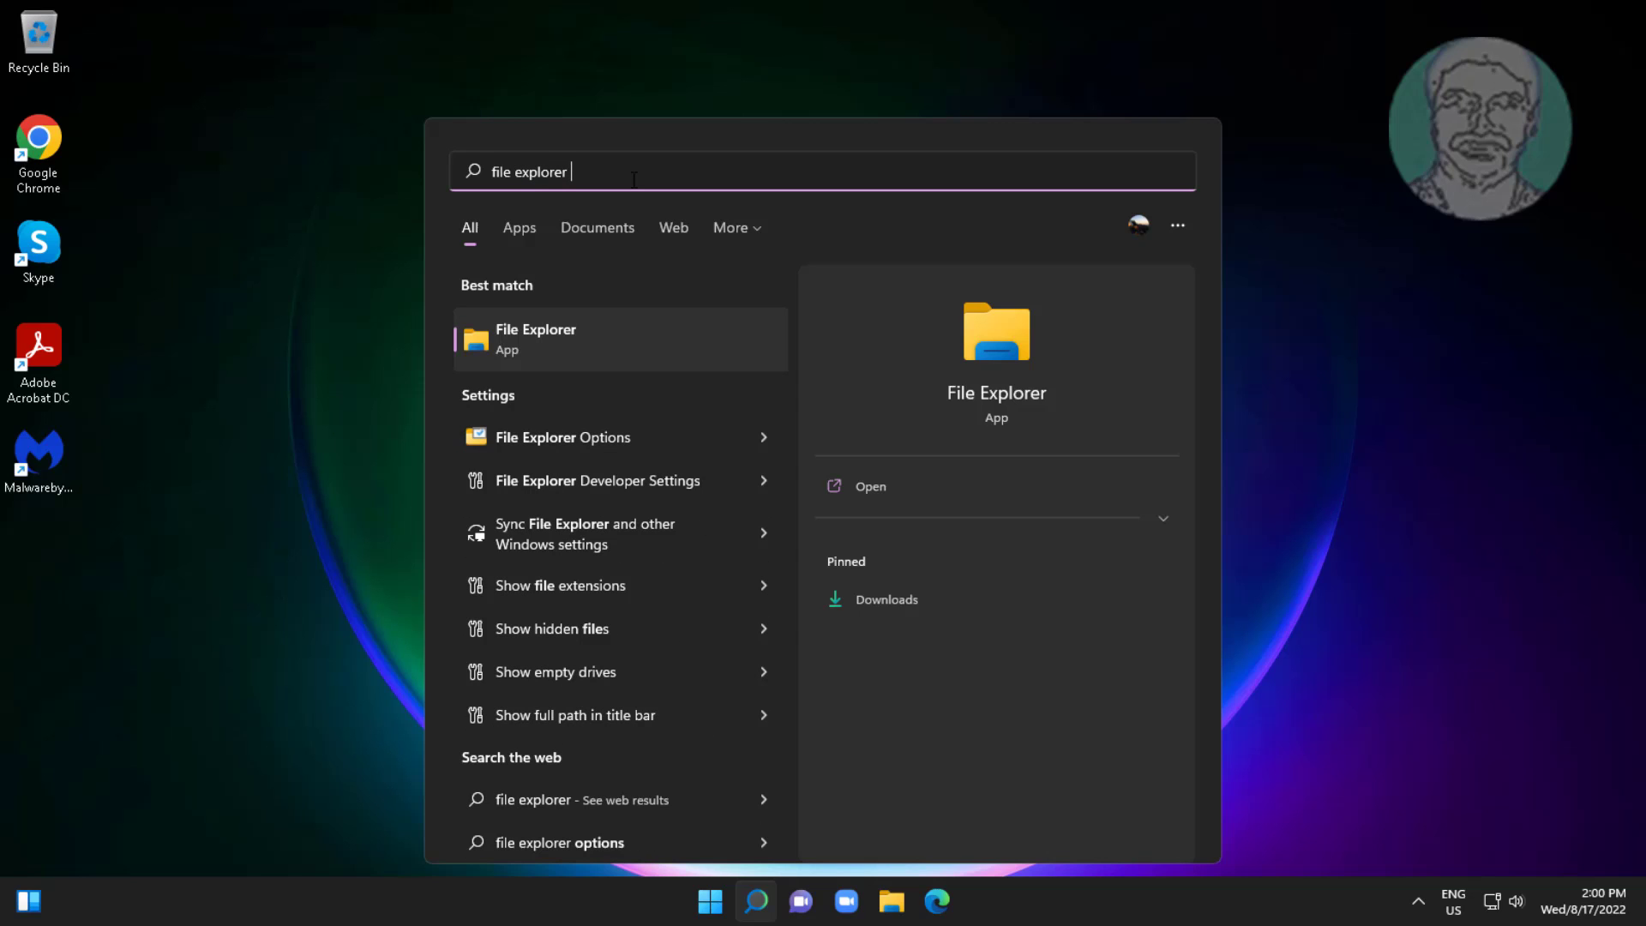
type("op")
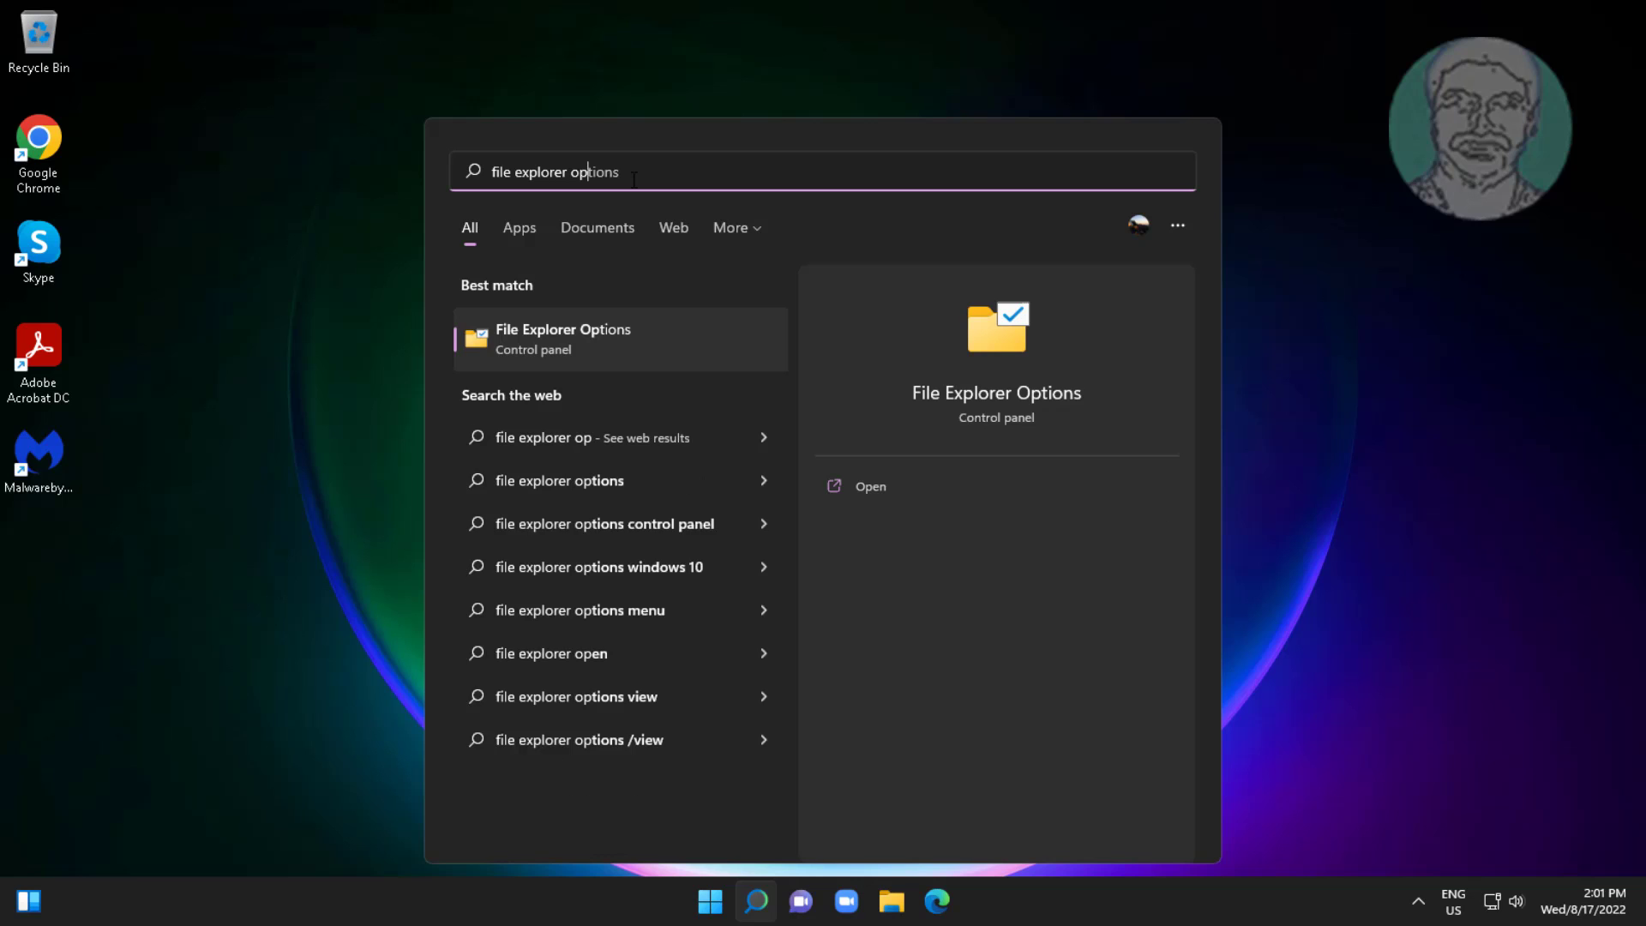
type("tions")
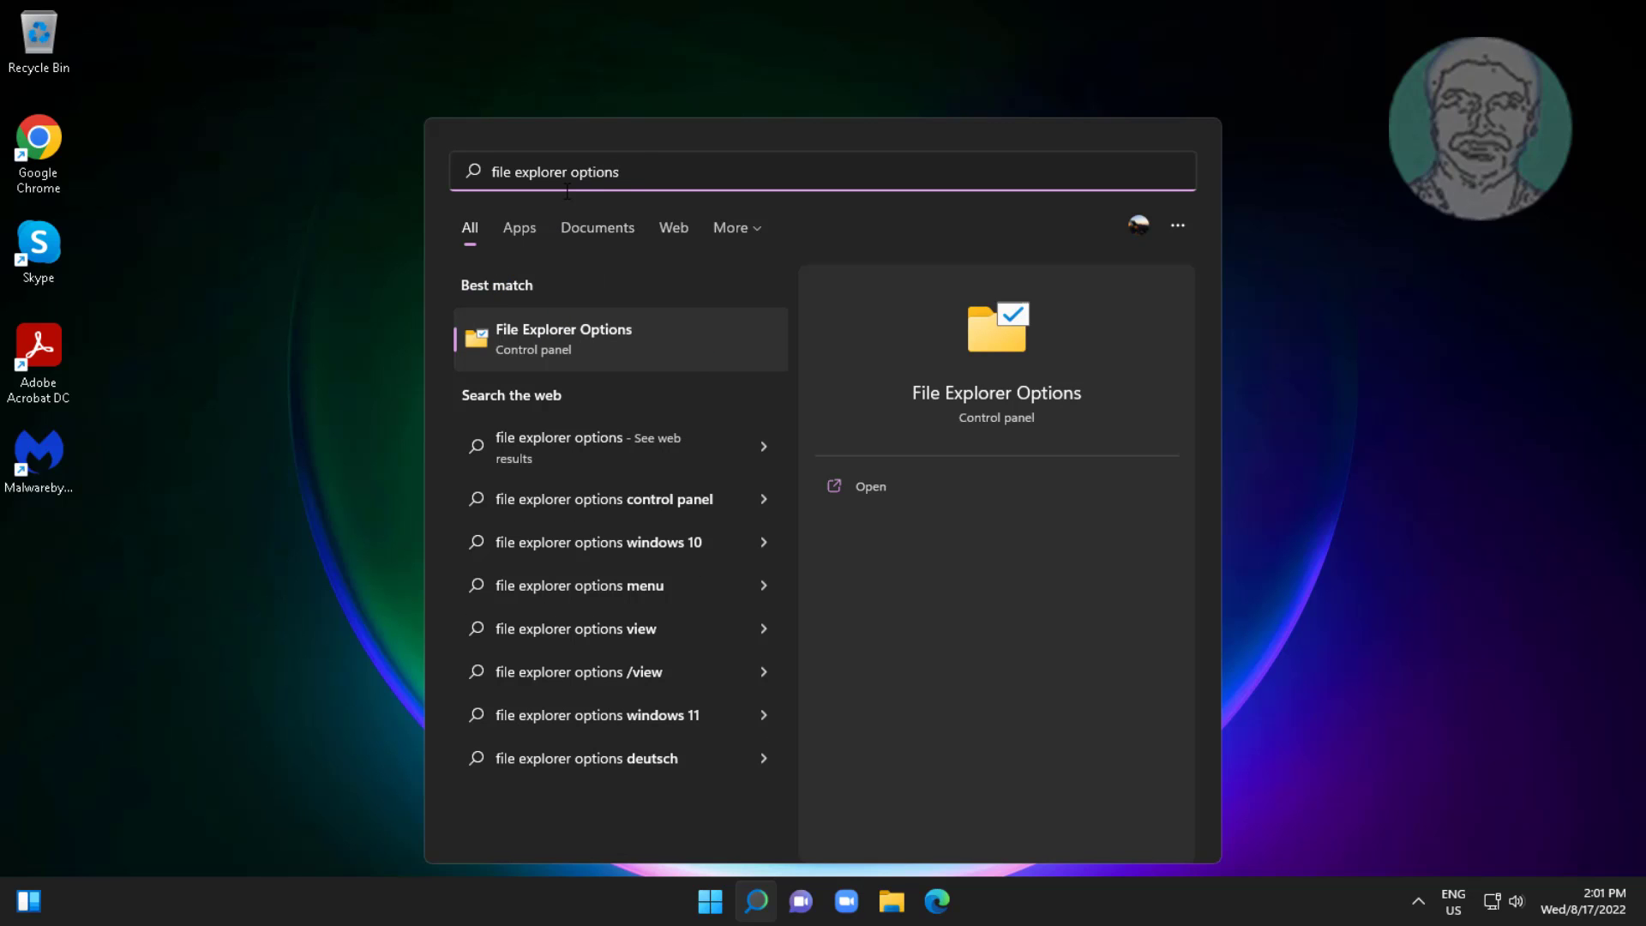
left_click(542, 355)
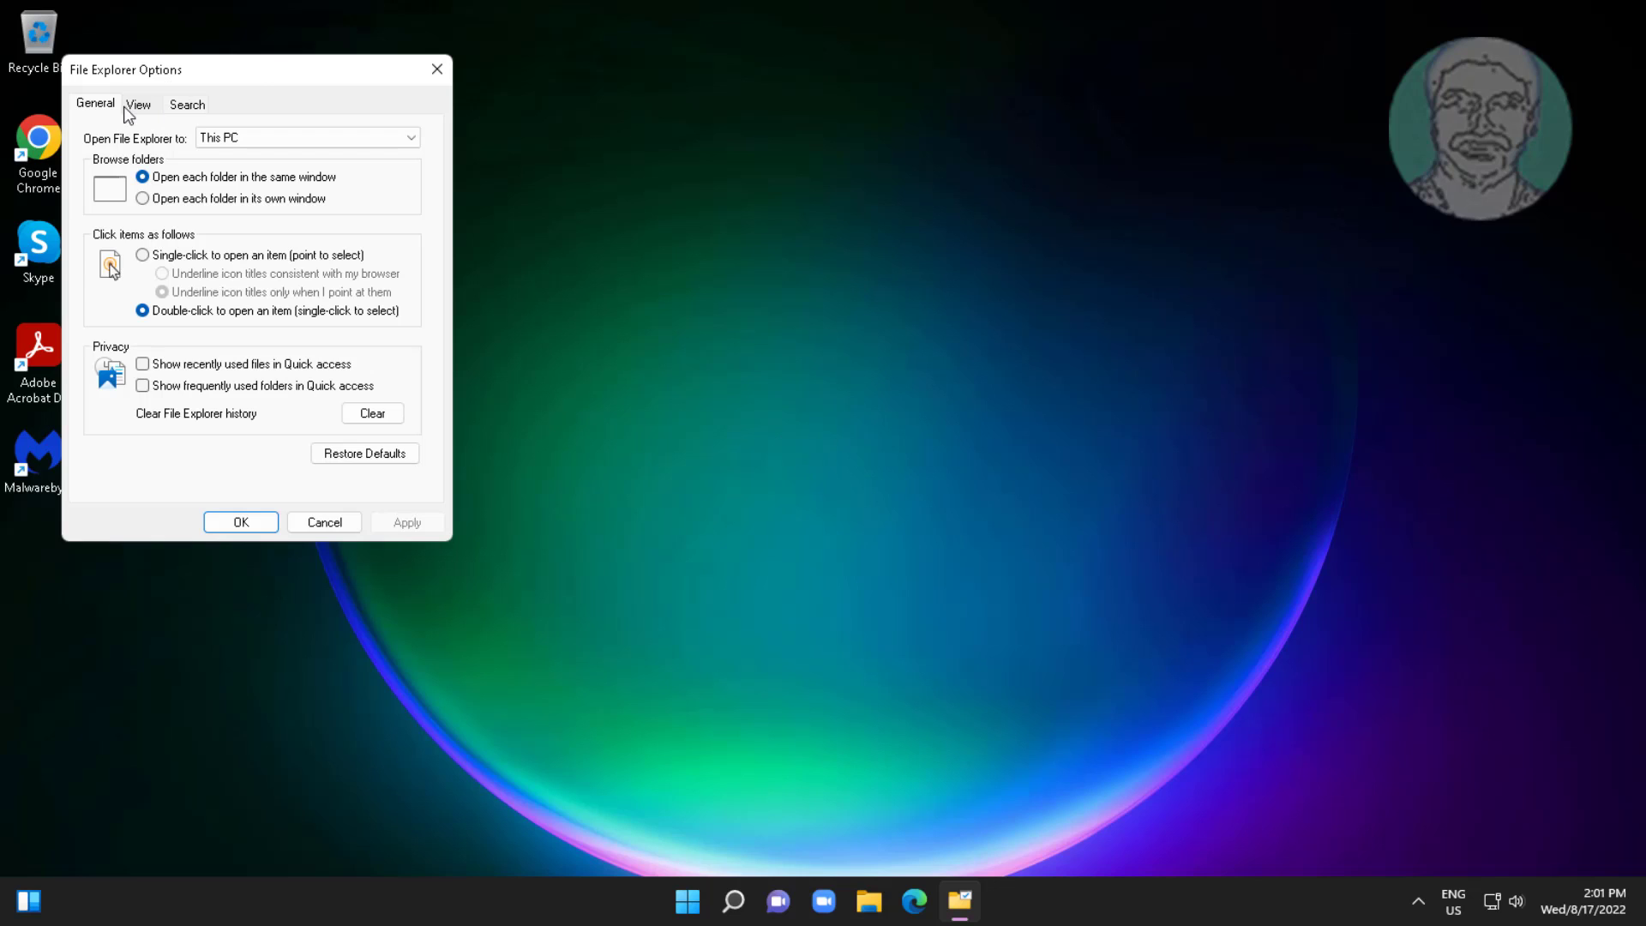
Turn on 'Show hidden files, folders, and drives' in the View settings and confirm with OK.
left_click(140, 104)
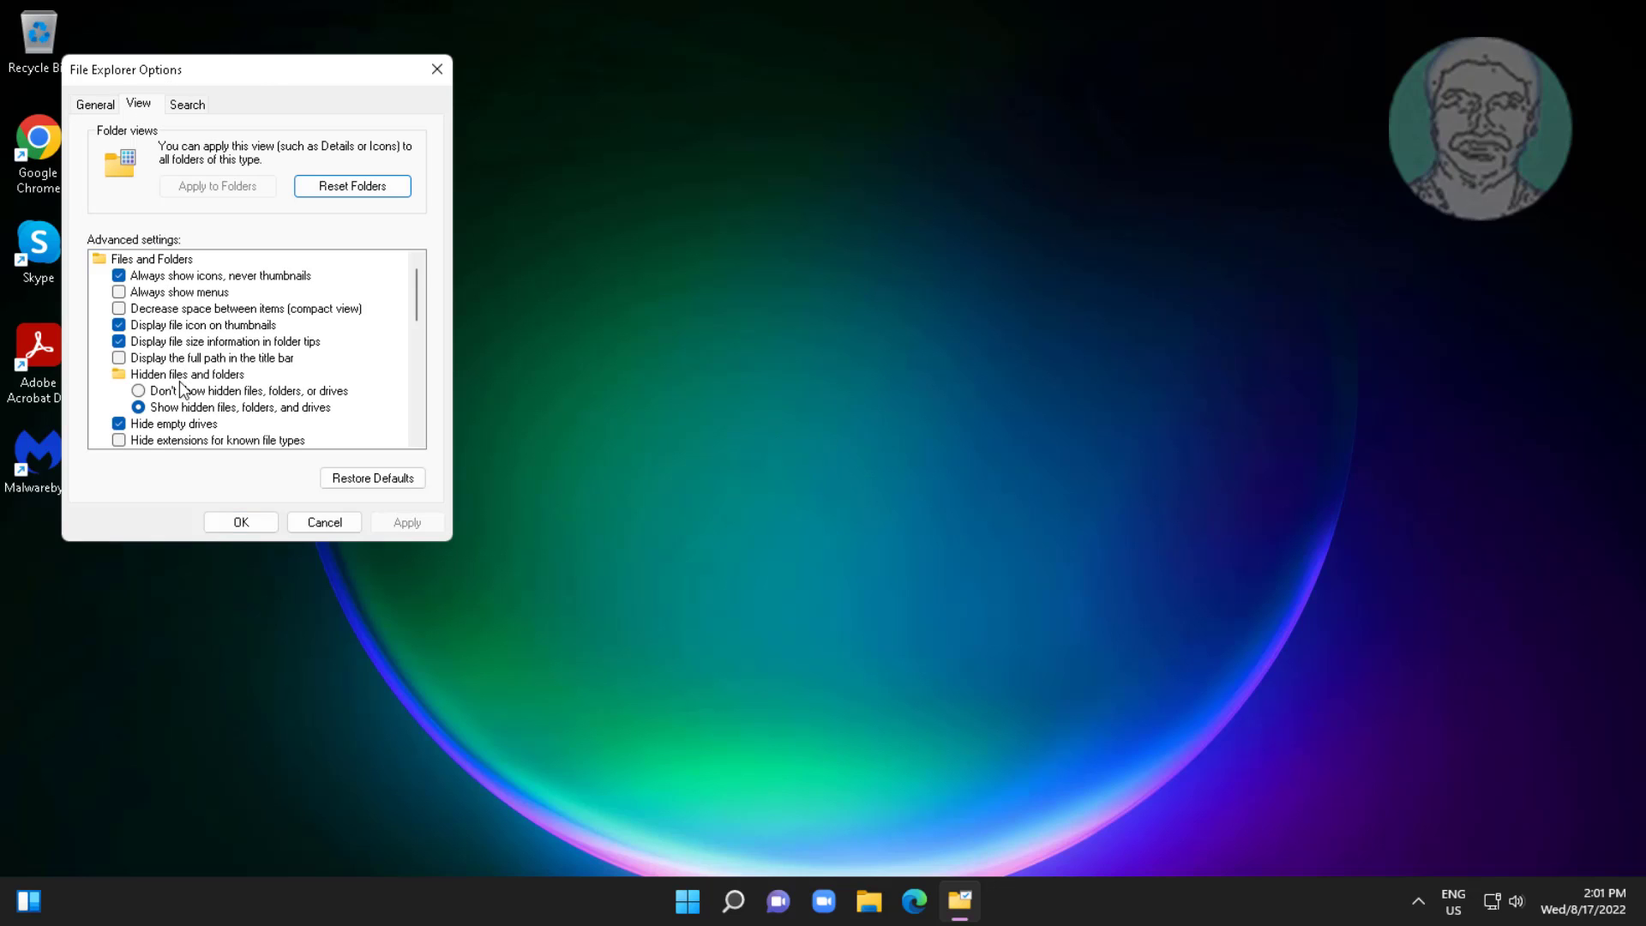
left_click(158, 408)
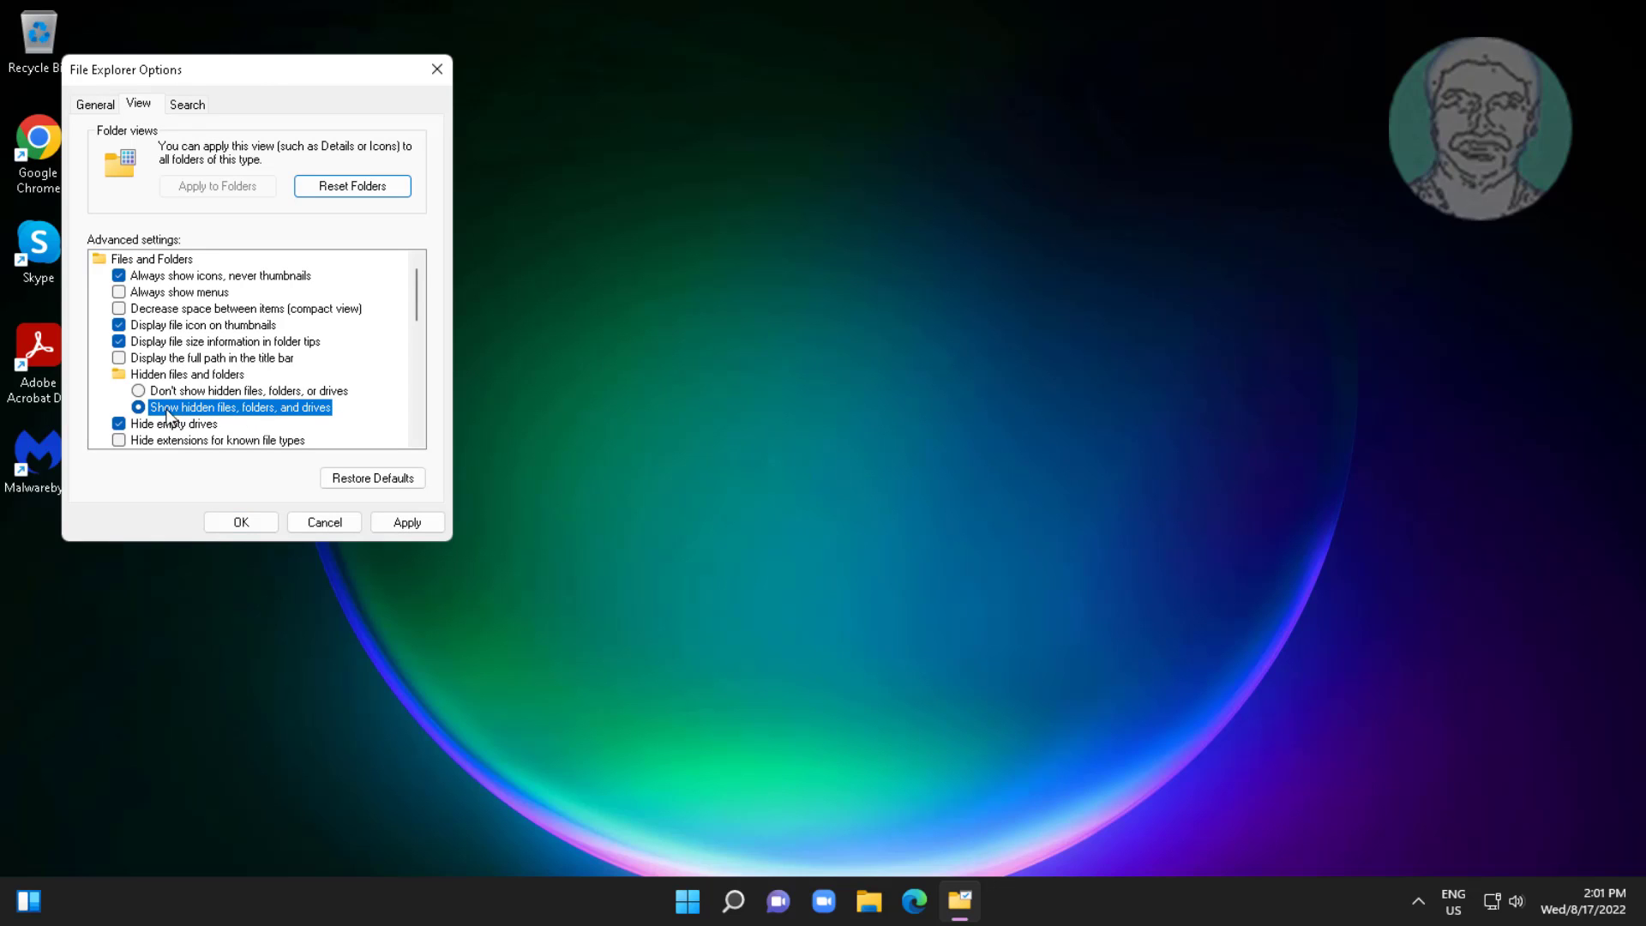
left_click(405, 525)
left_click(264, 524)
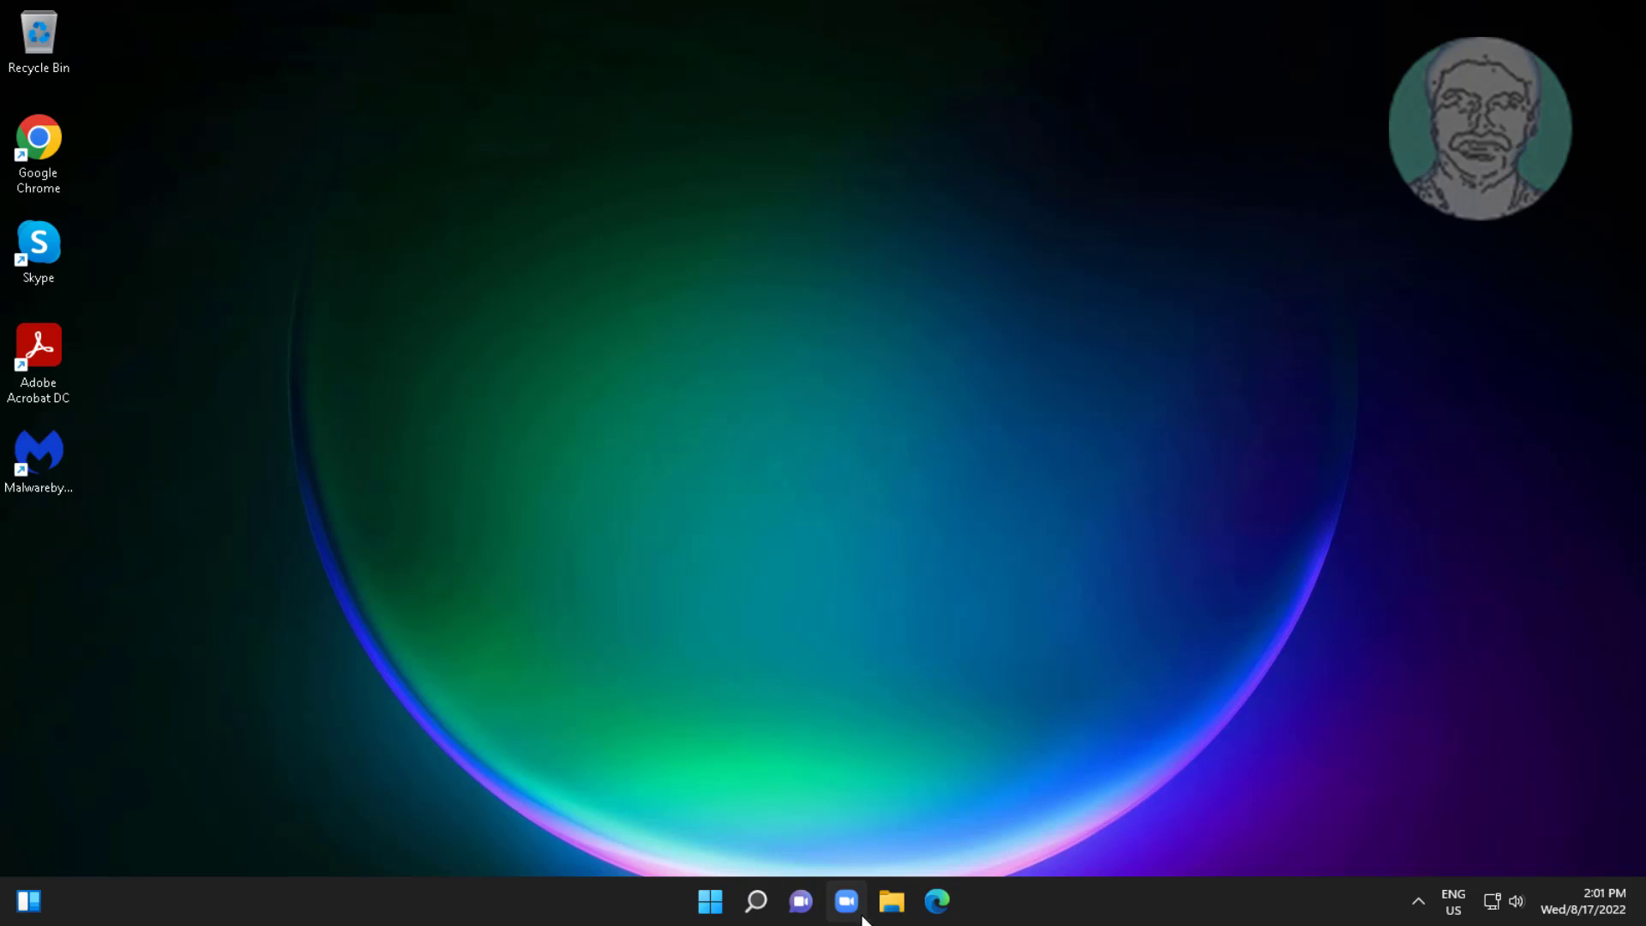
Open Local Disk (C:) in a new Explorer window and enter the hidden ProgramData folder.
left_click(891, 902)
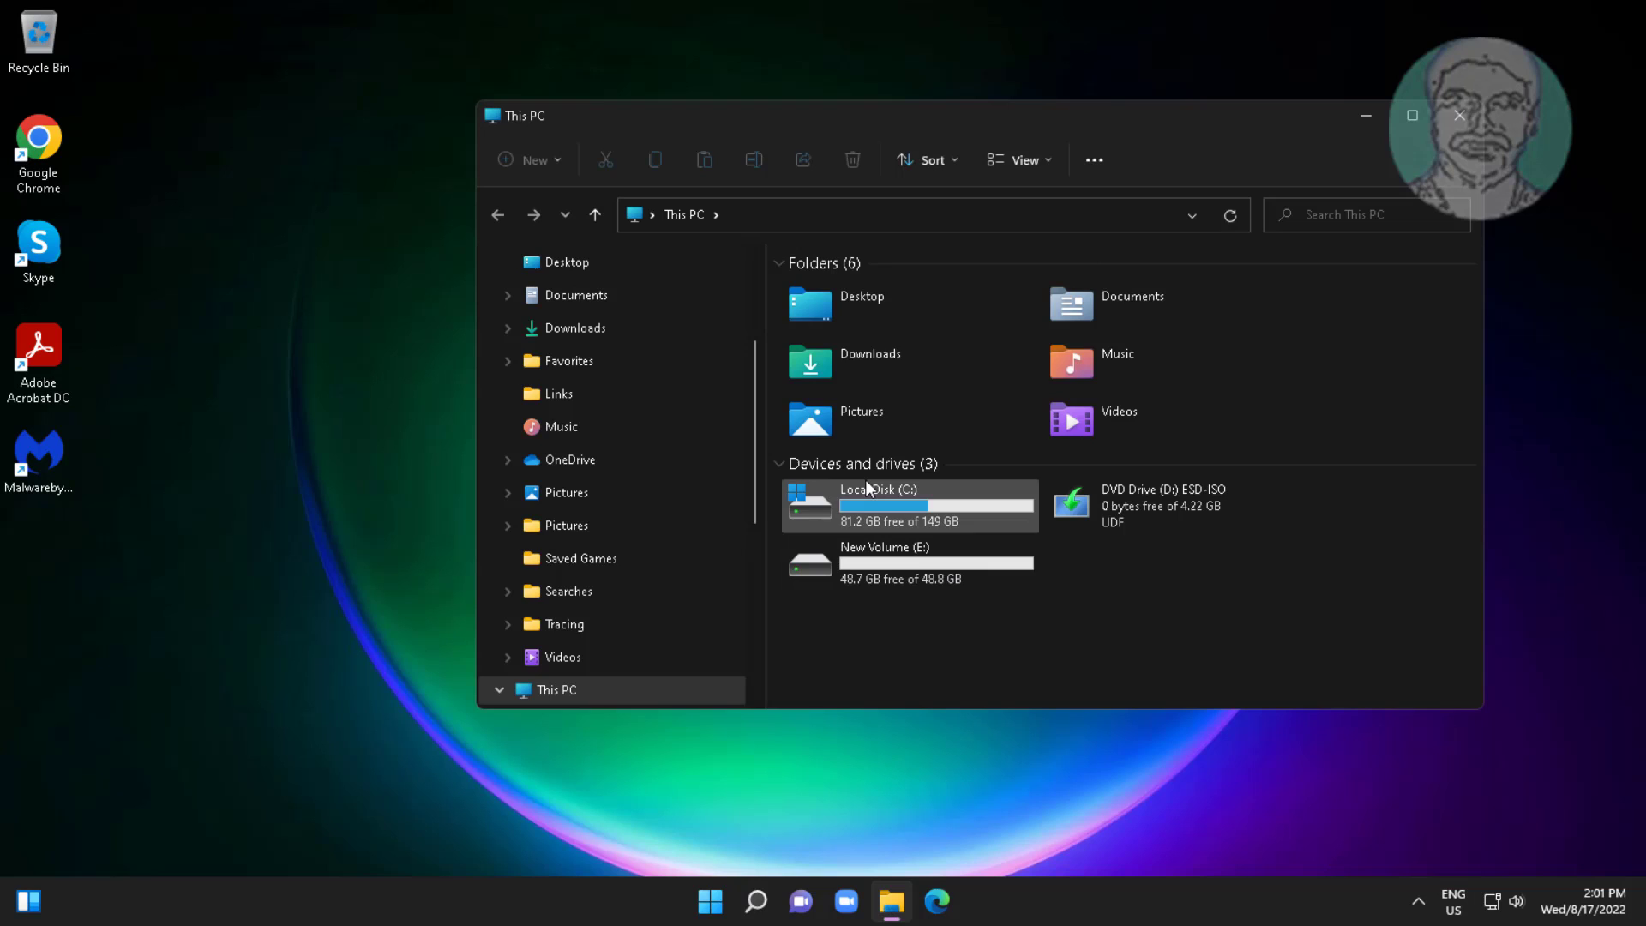
double_click(866, 482)
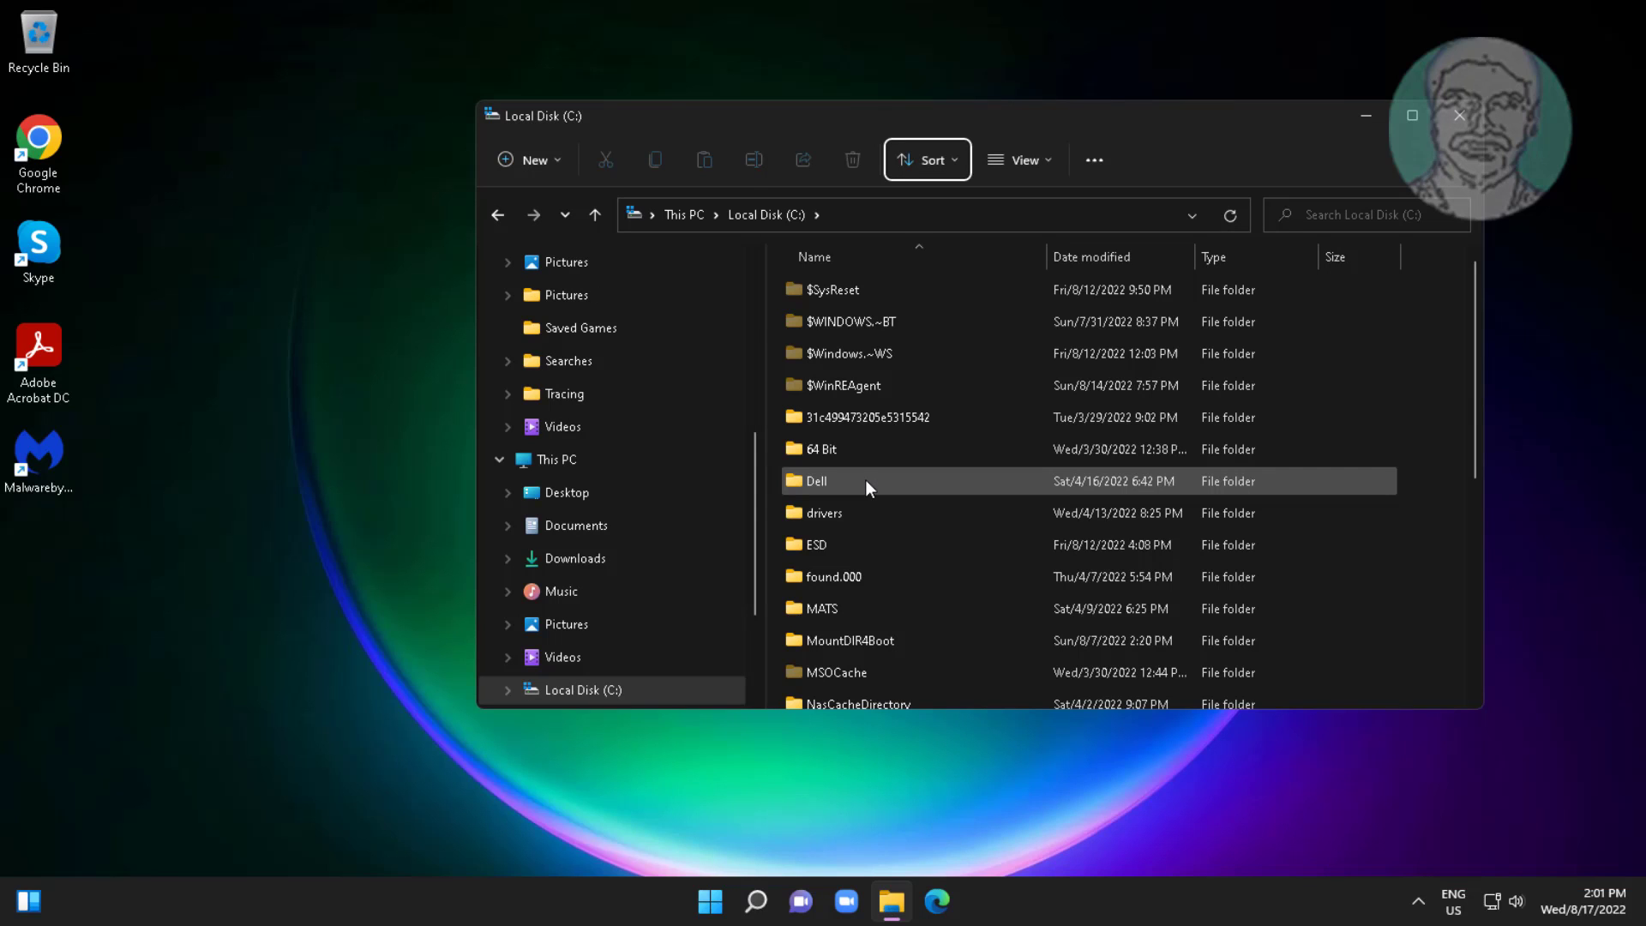
mouse_move(817, 481)
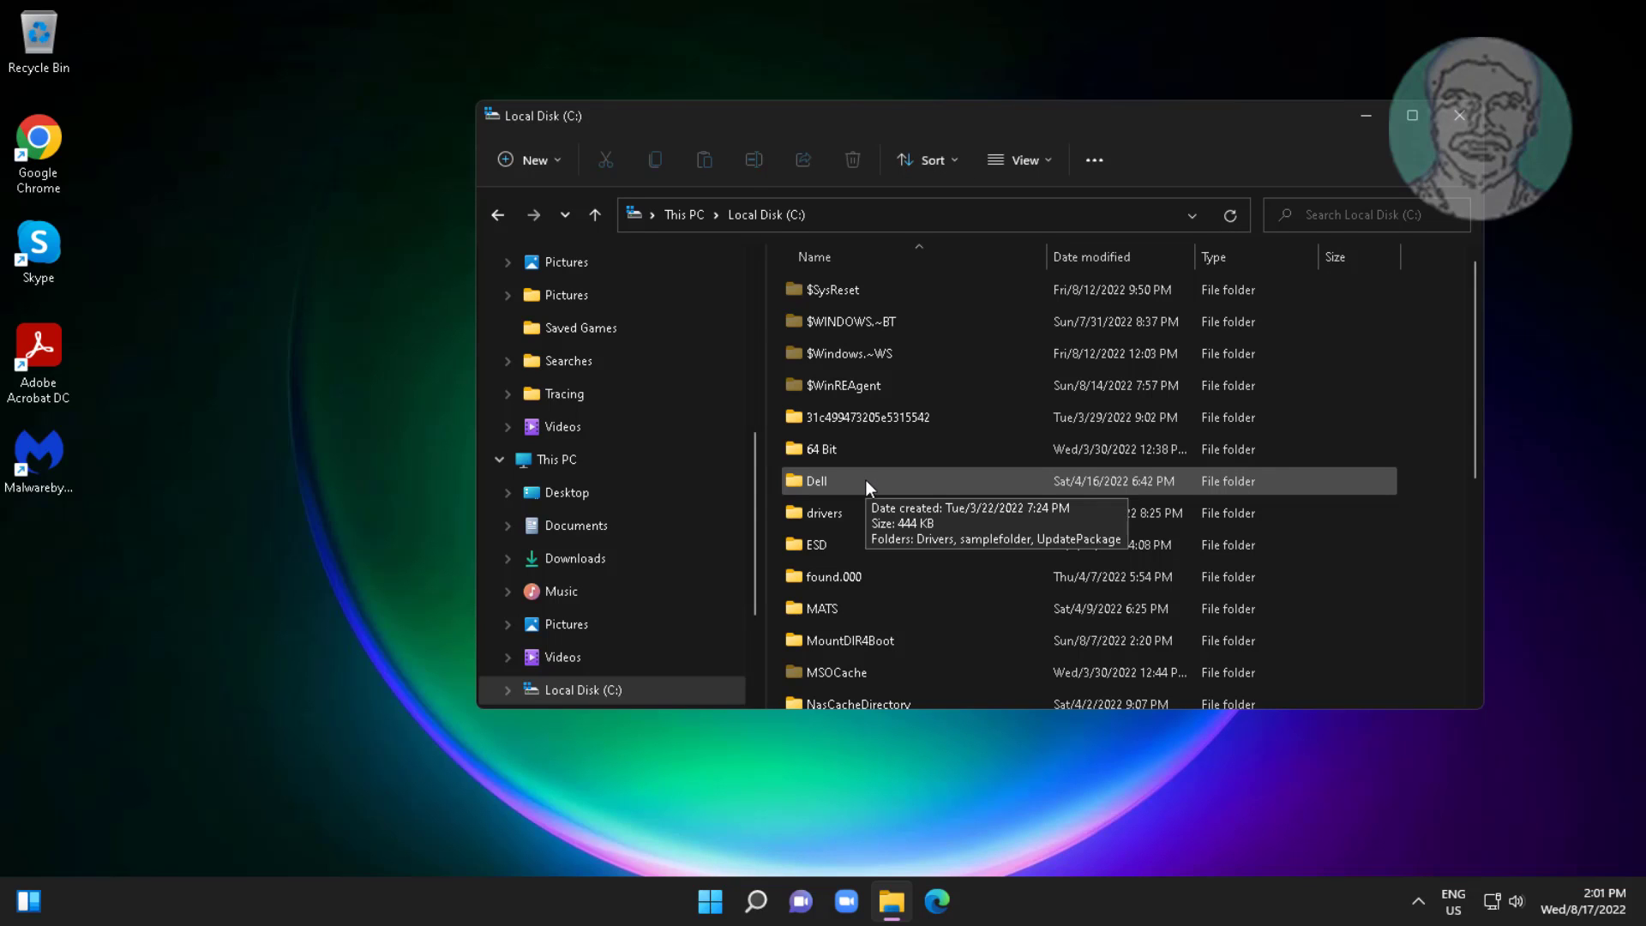
left_click(841, 579)
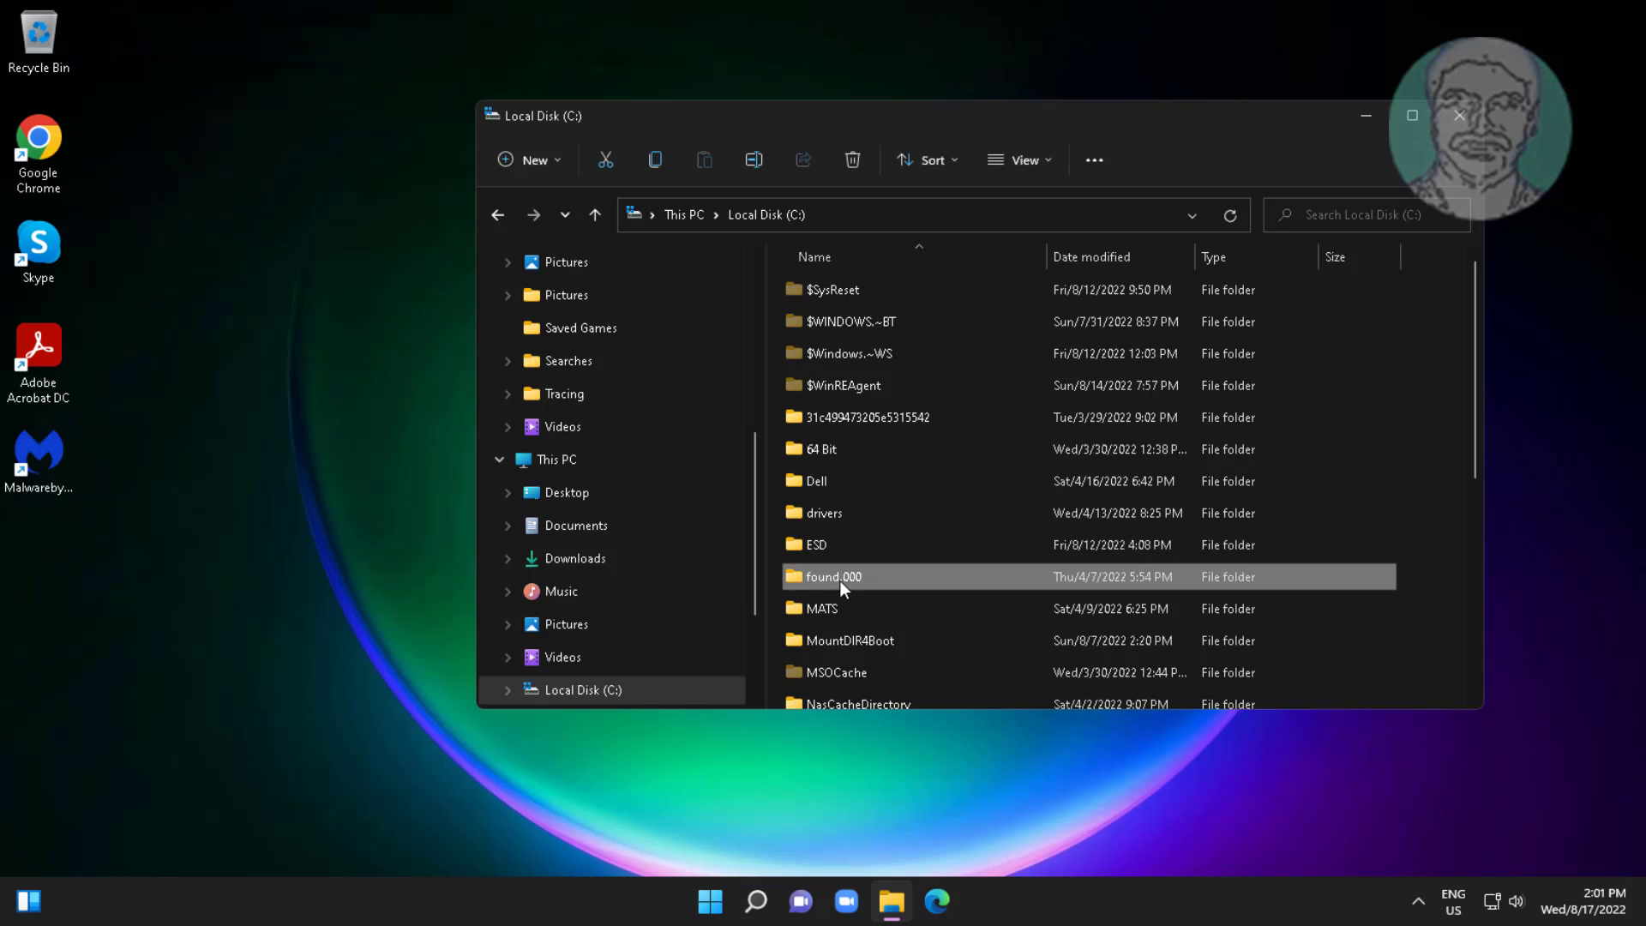
scroll(890, 583, "down", 5)
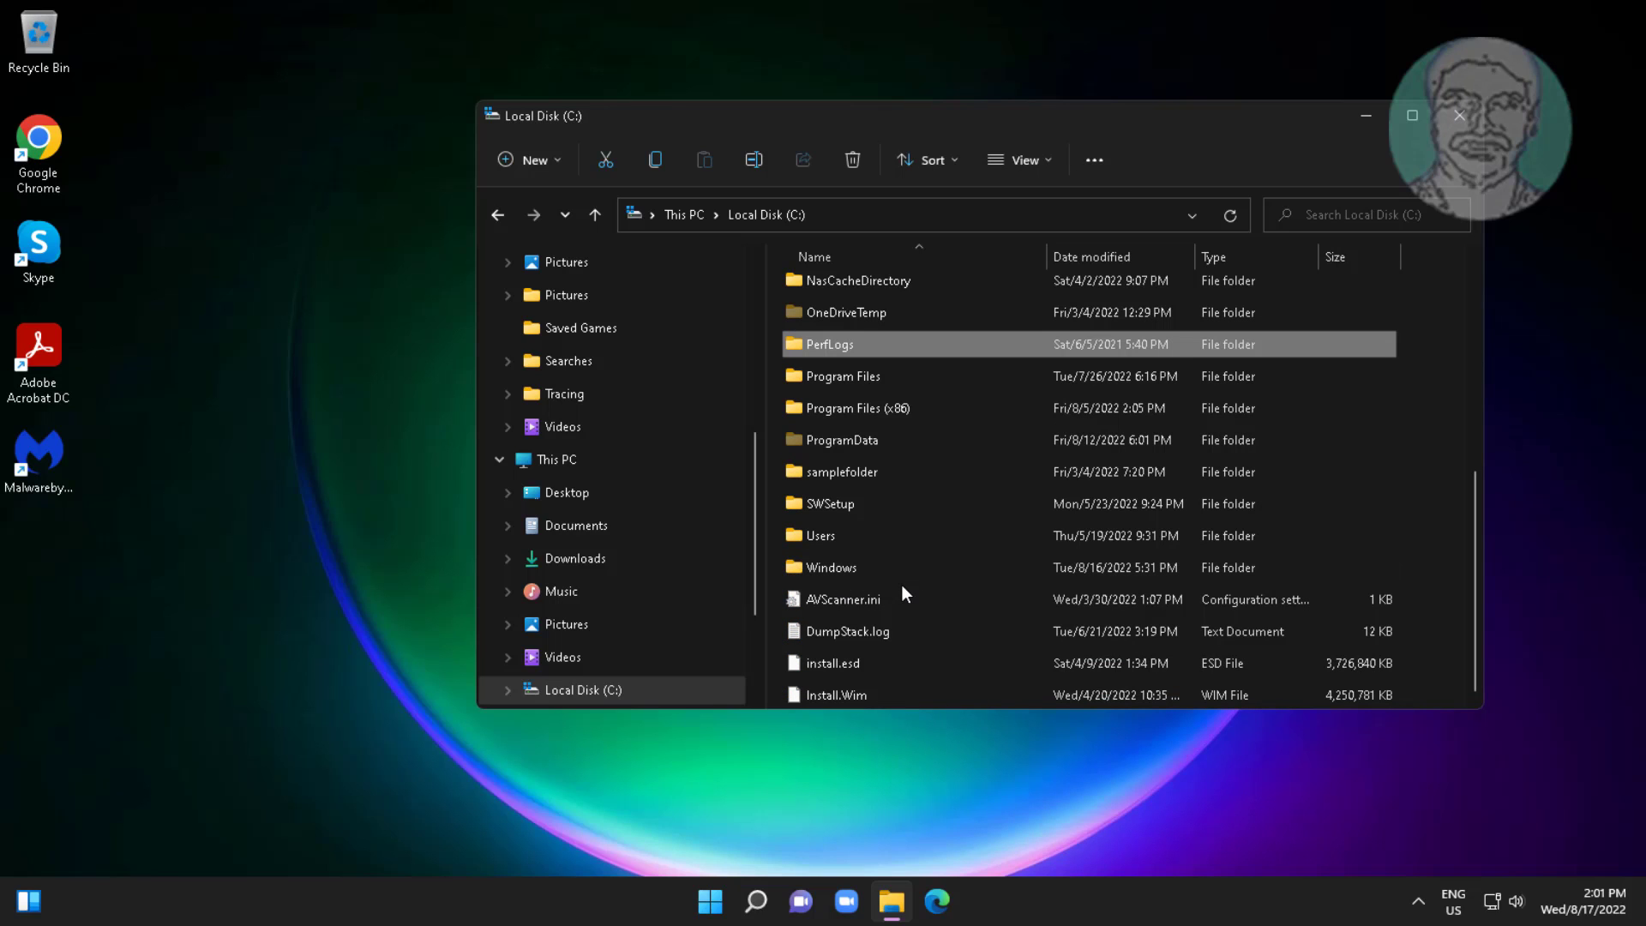
left_click(835, 443)
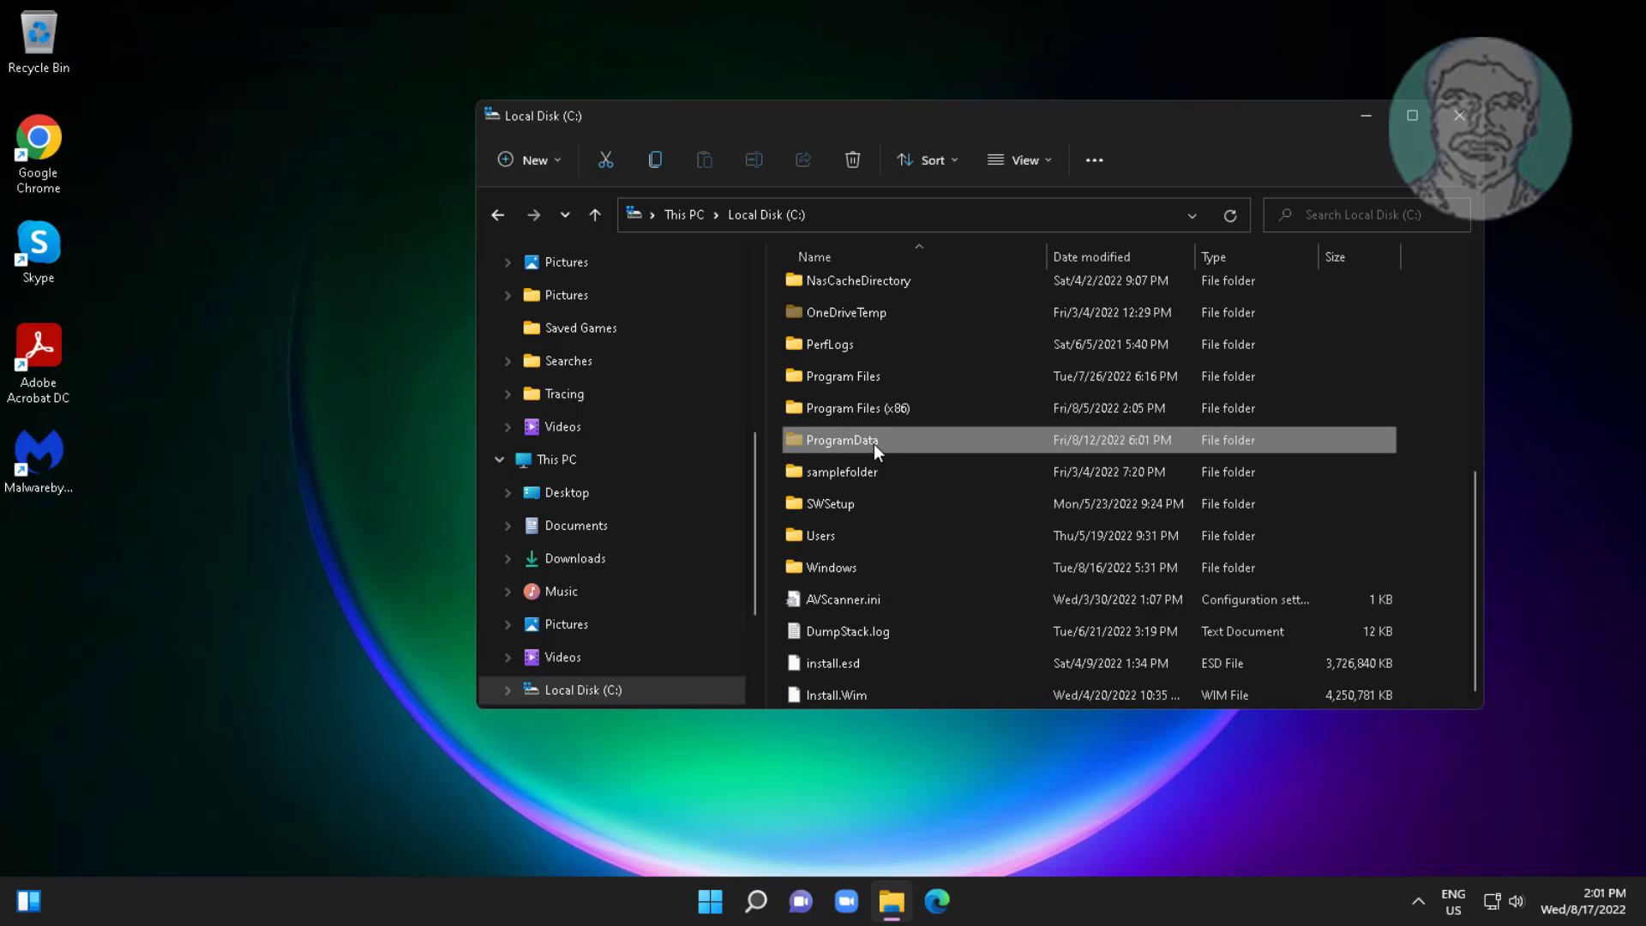
double_click(875, 445)
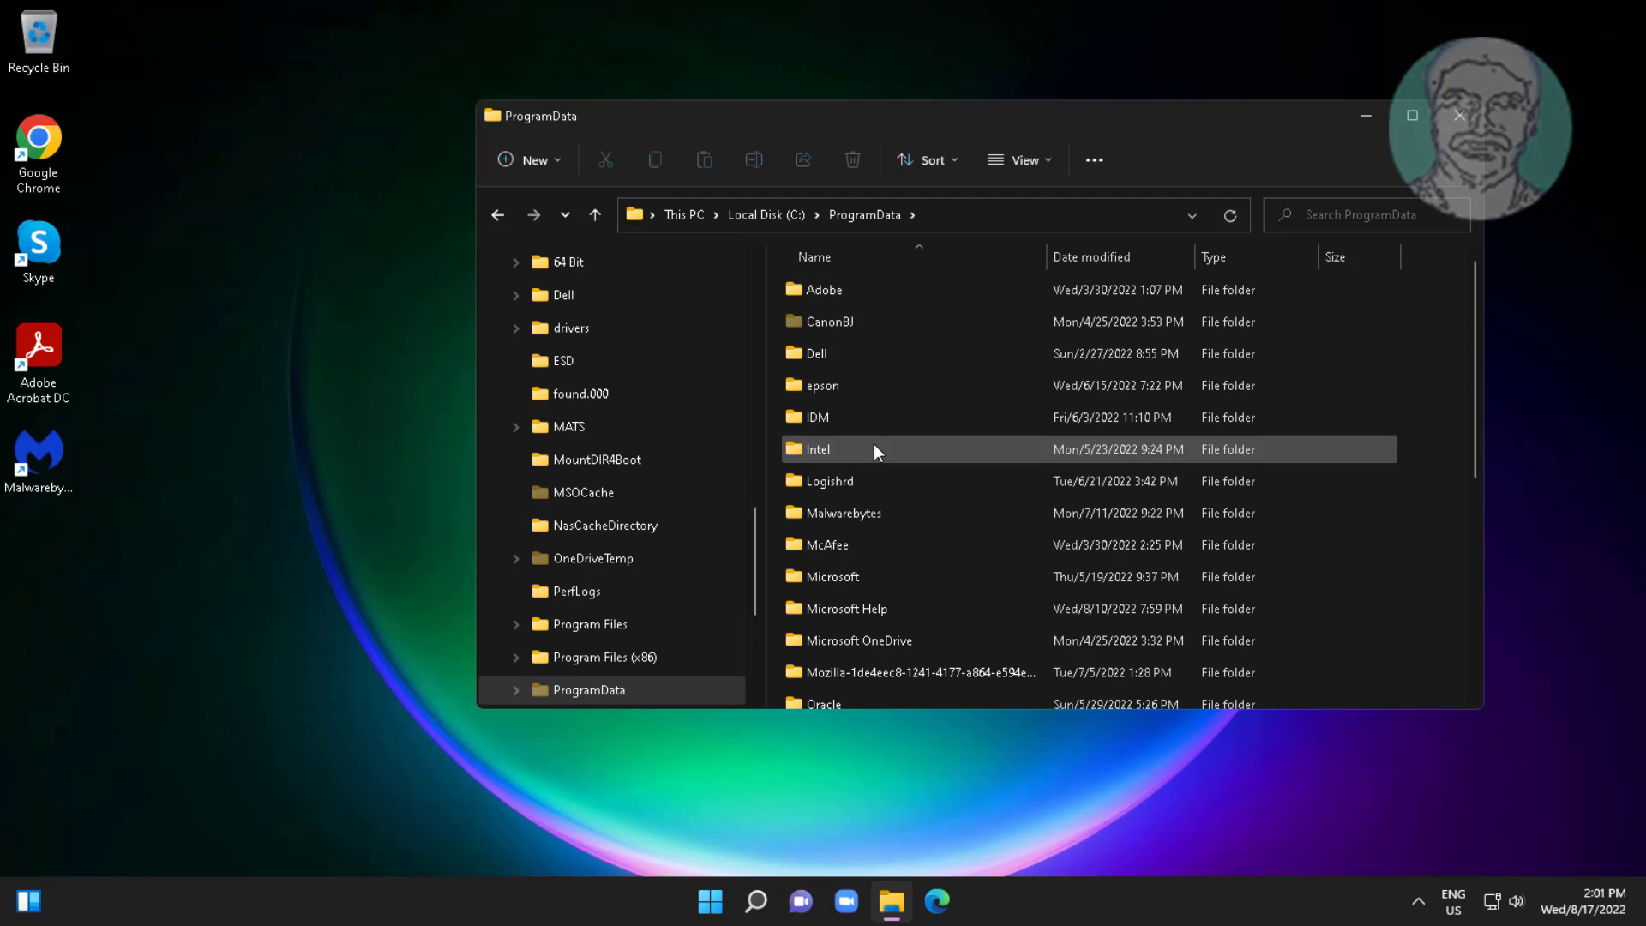
Navigate to Microsoft\Windows Defender\Scans\History\Service inside ProgramData.
double_click(847, 574)
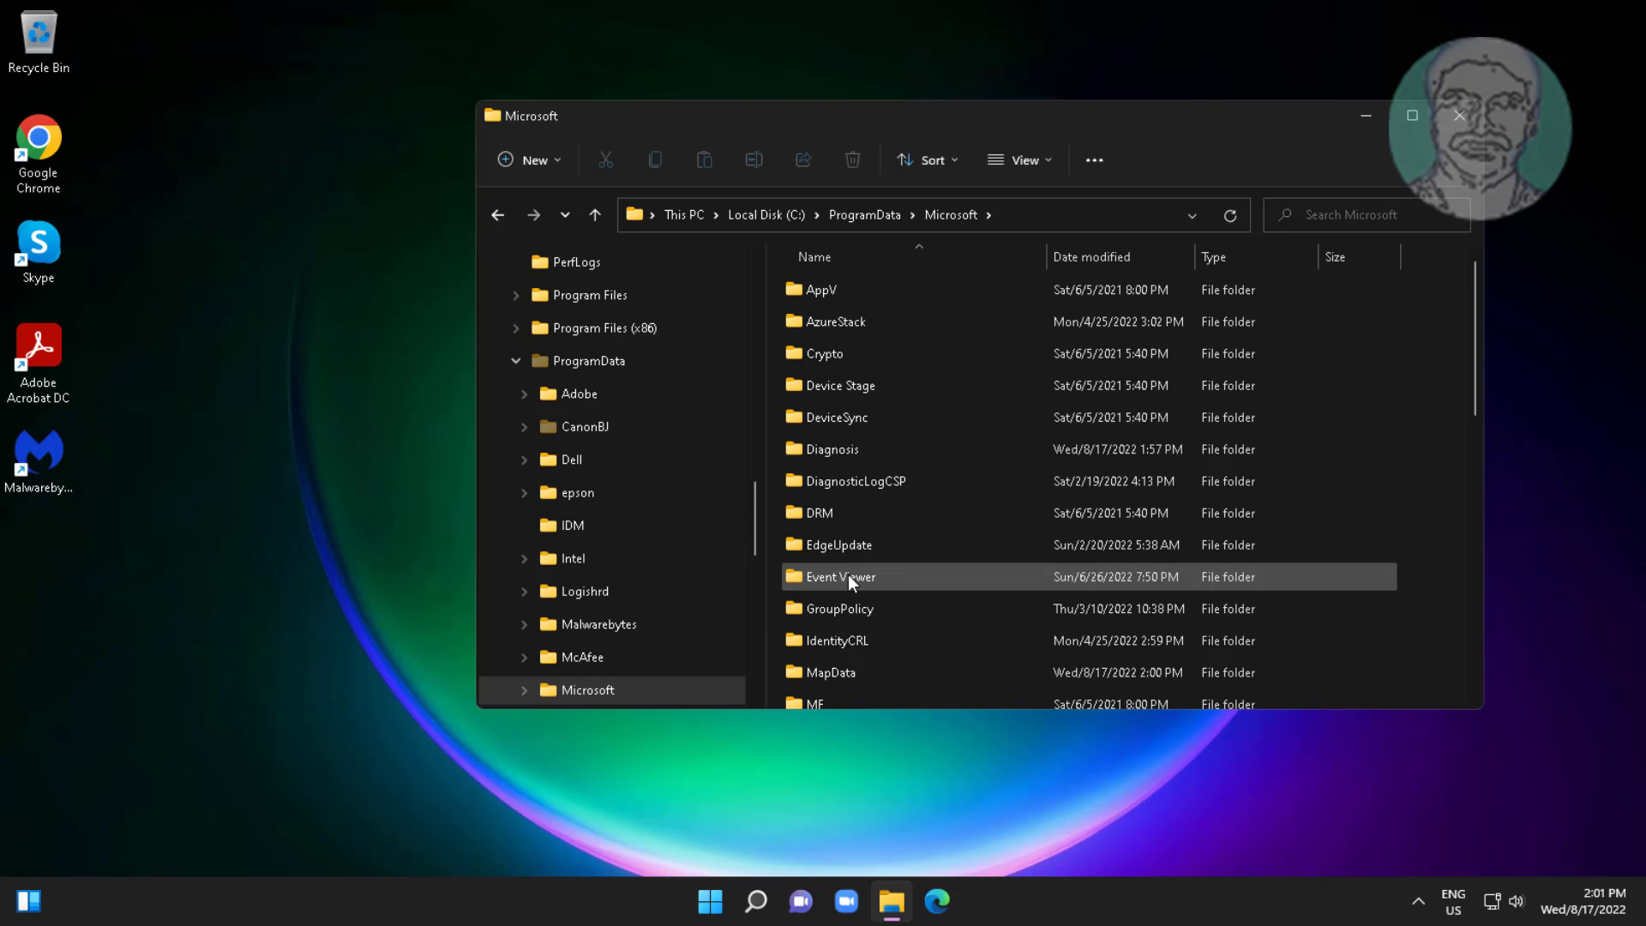
key("w")
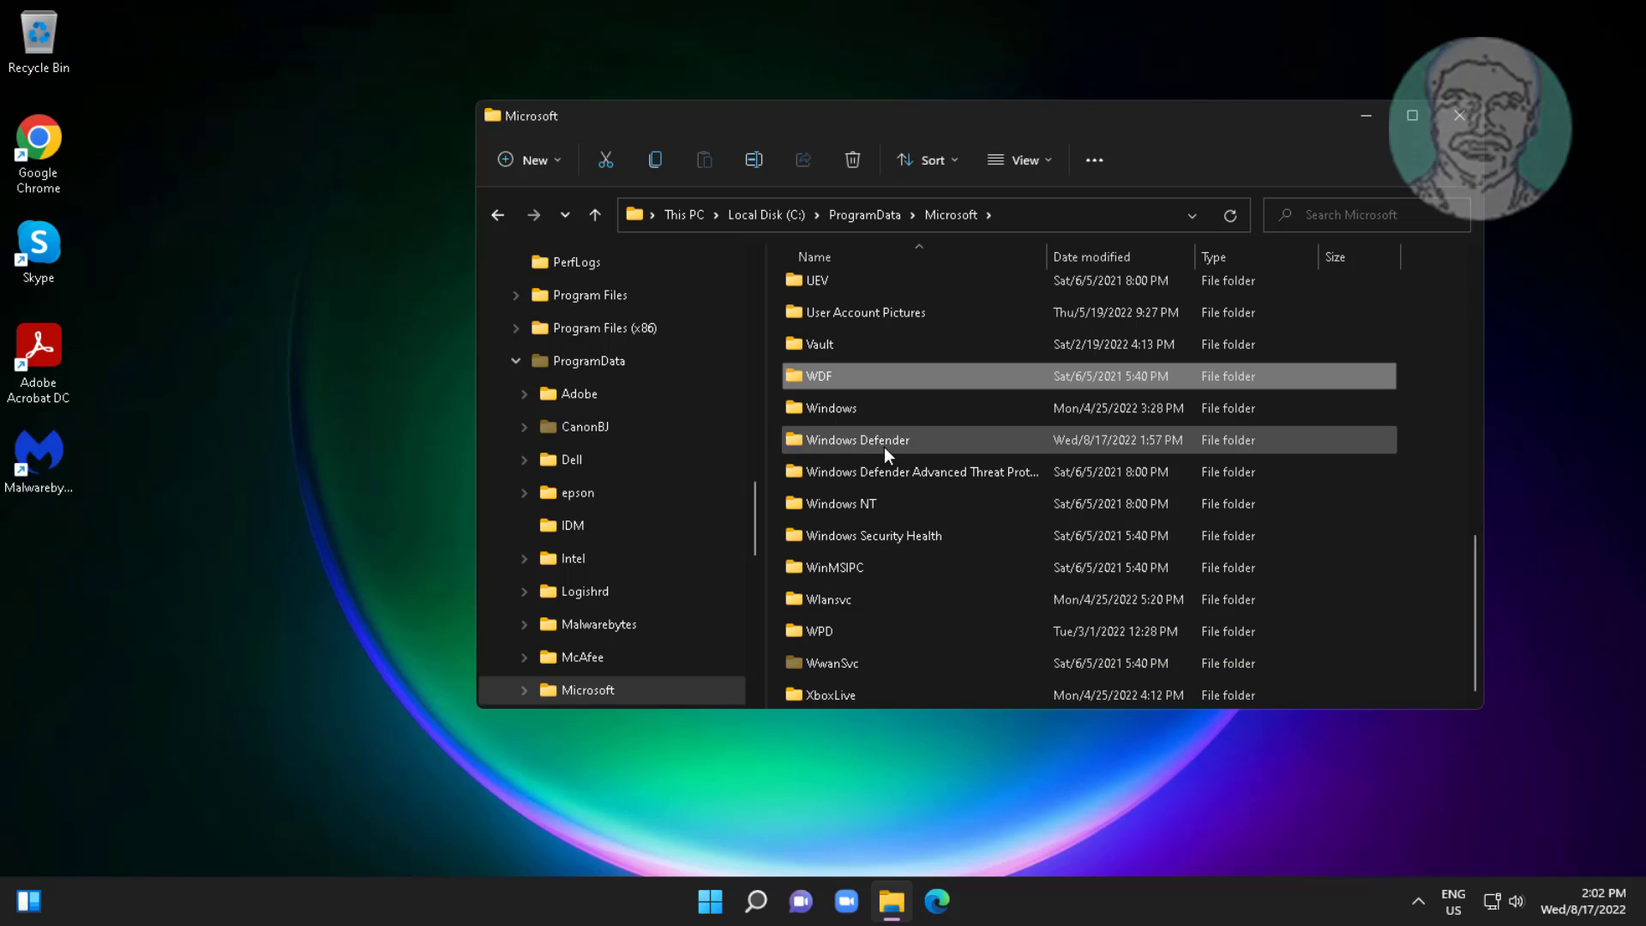
double_click(885, 446)
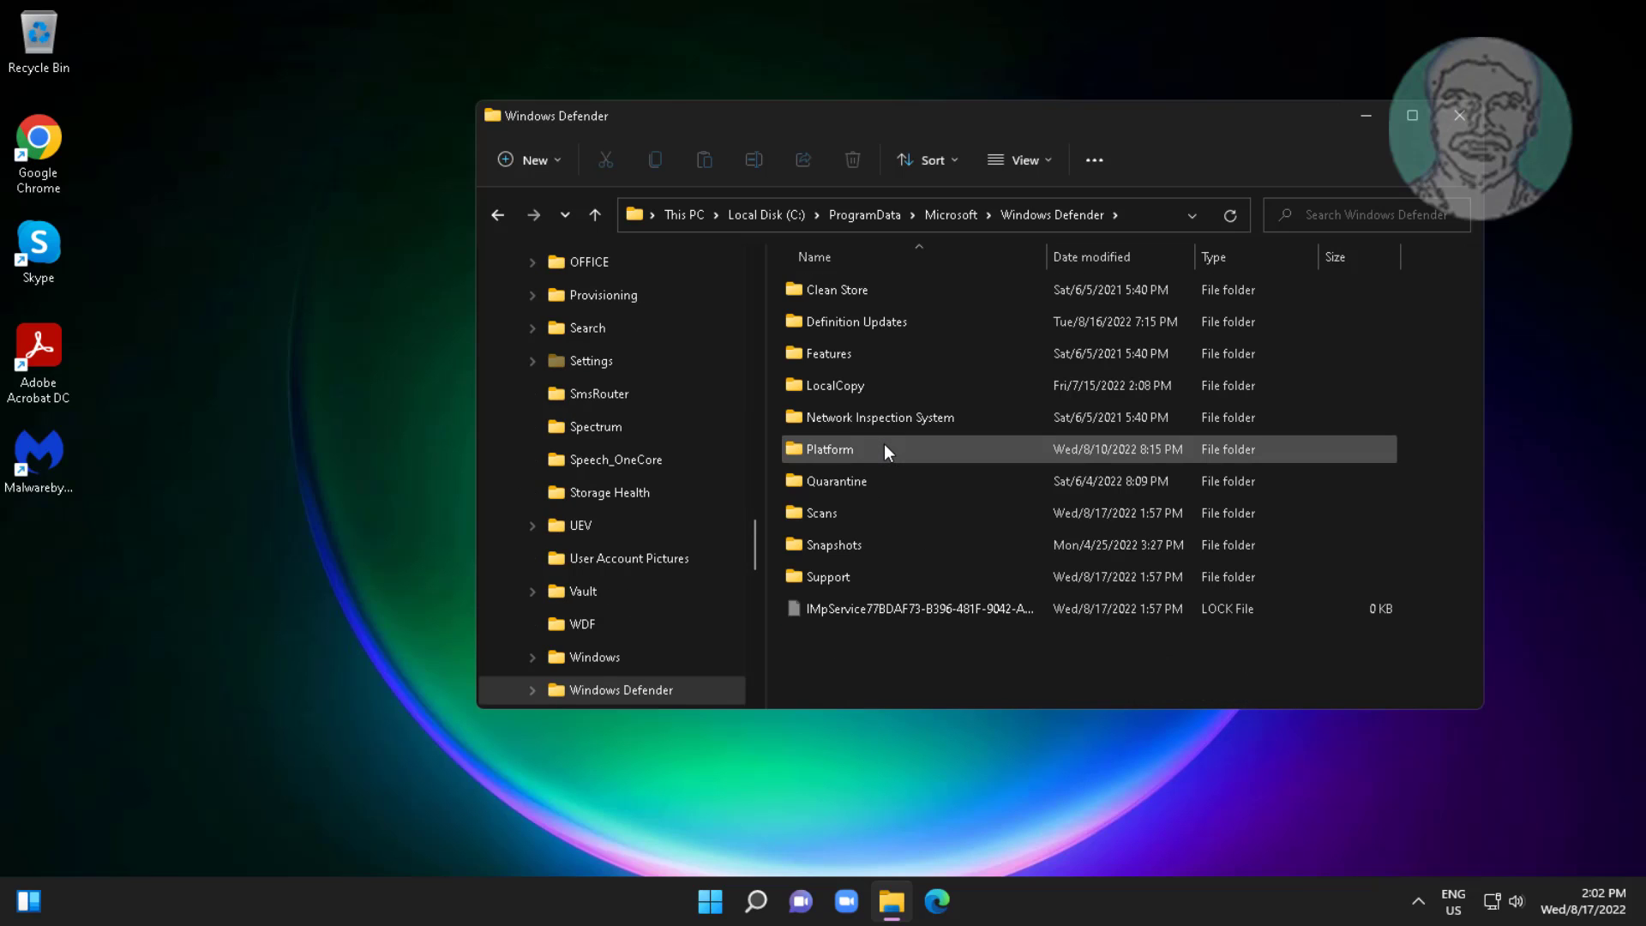
double_click(830, 515)
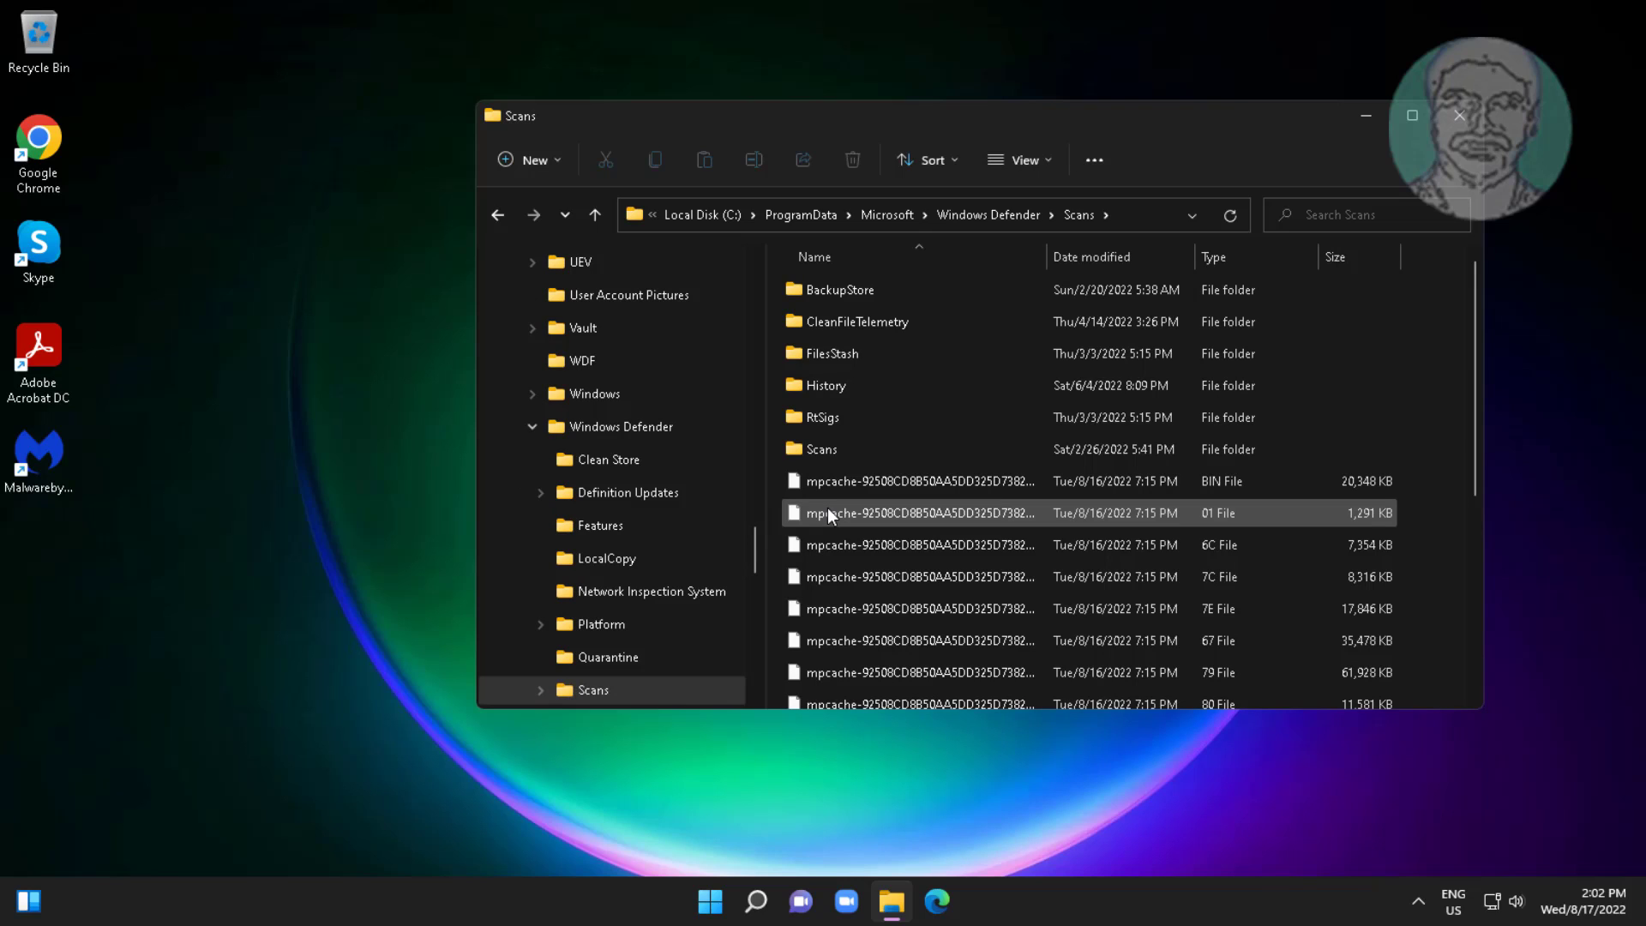
double_click(826, 386)
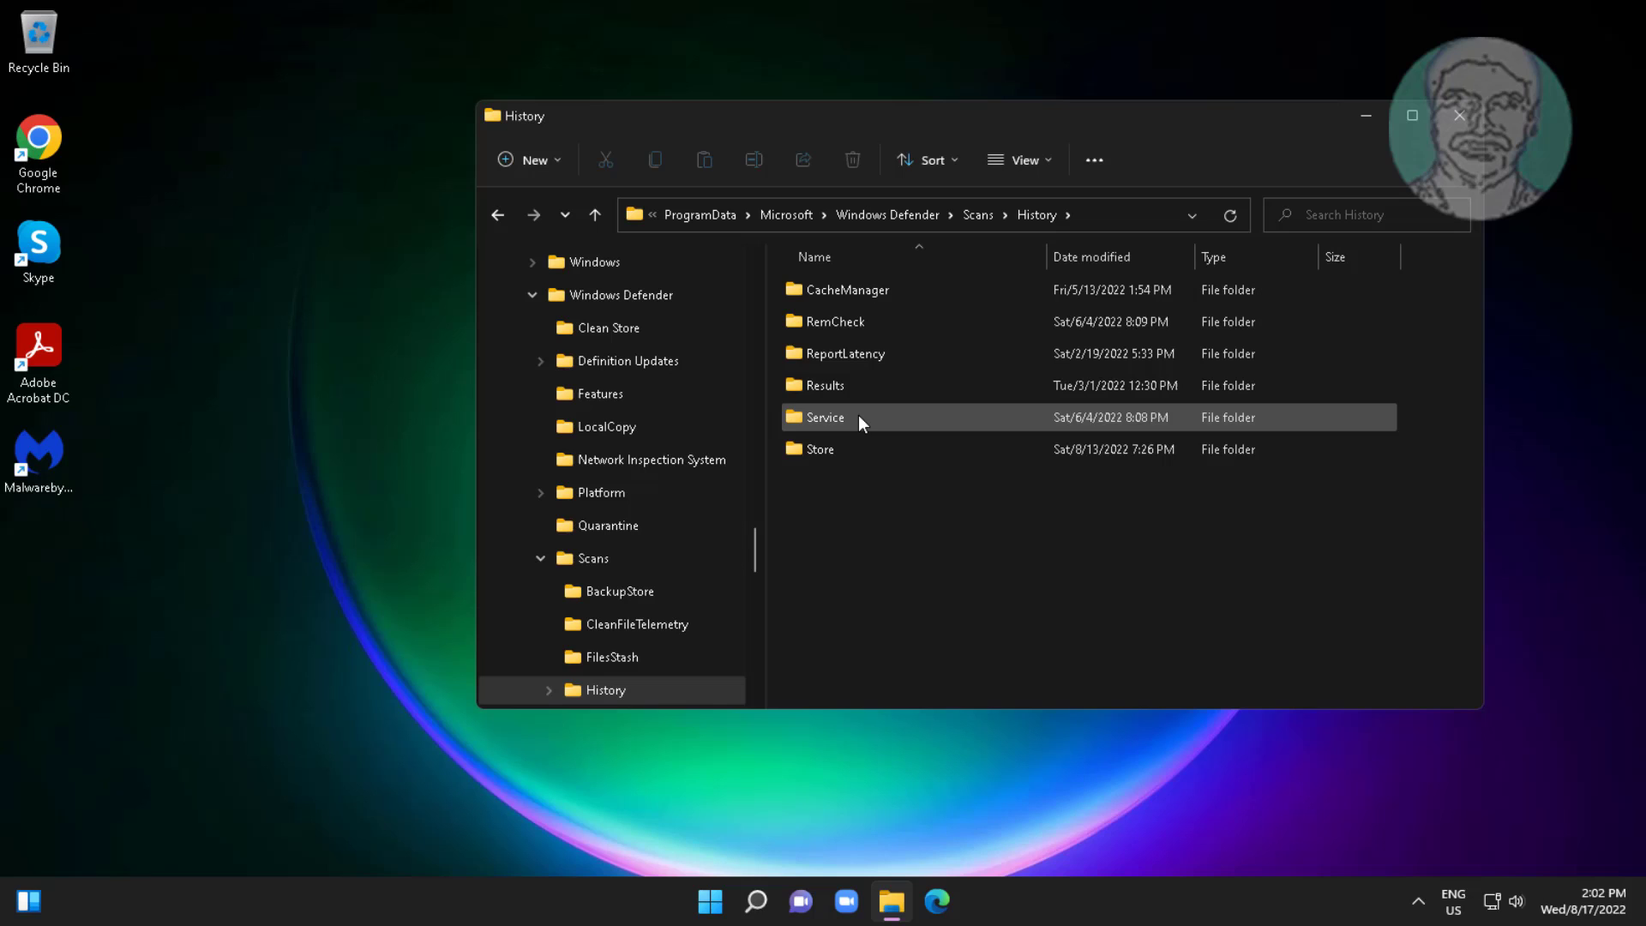
double_click(858, 415)
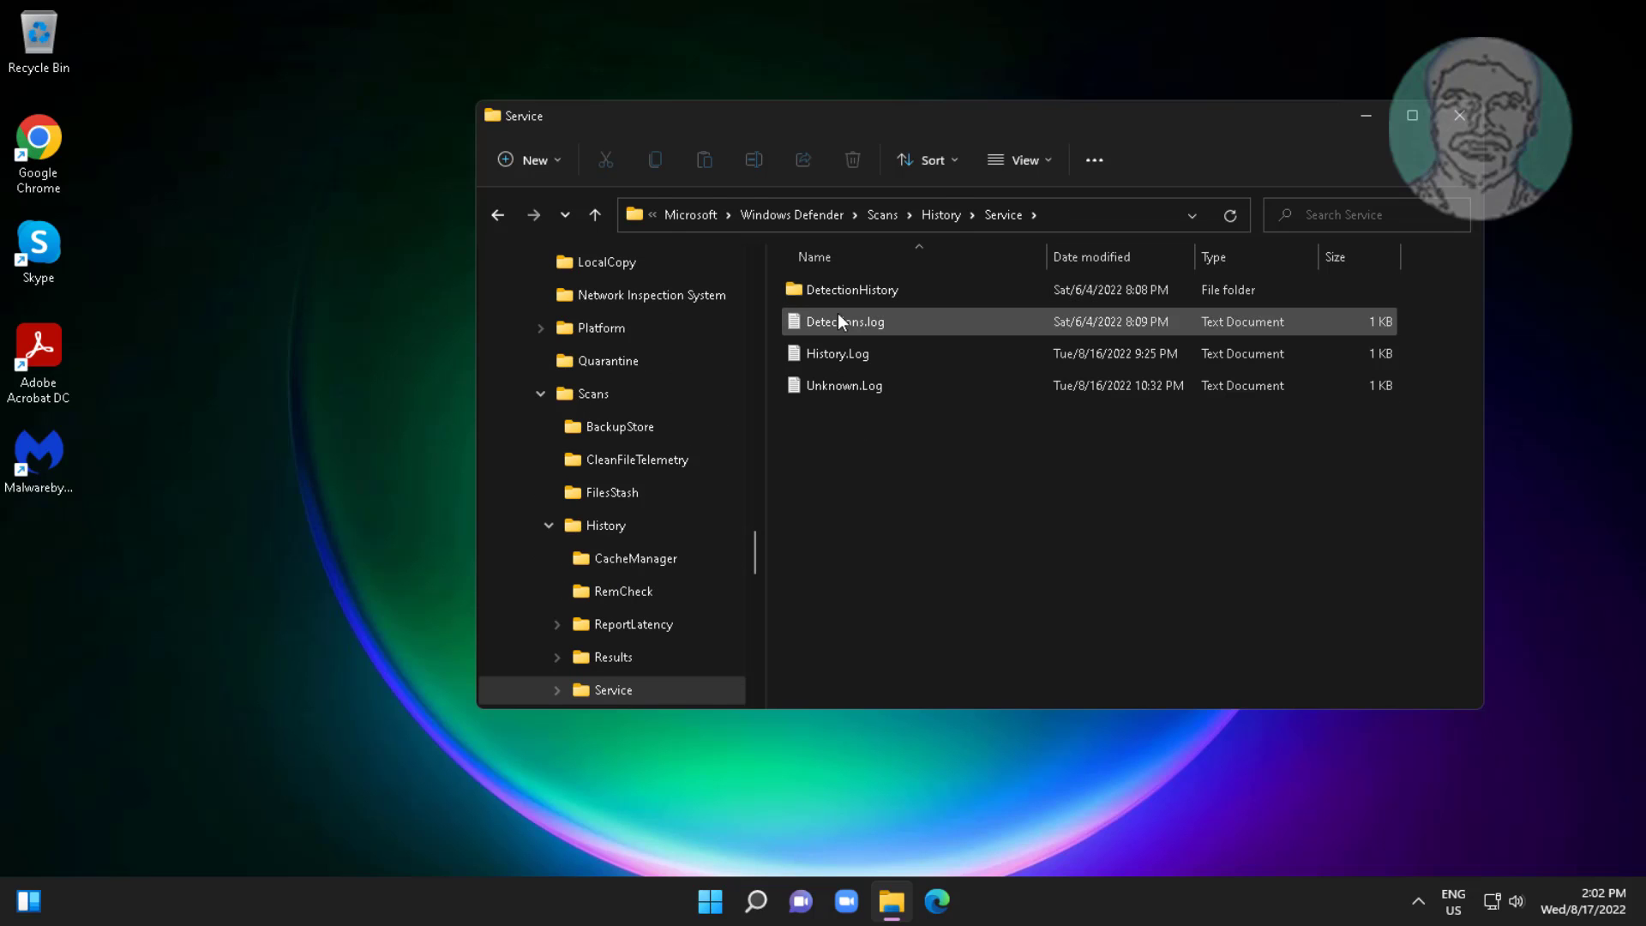
Delete the DetectionHistory folder and confirm the deletion.
right_click(871, 291)
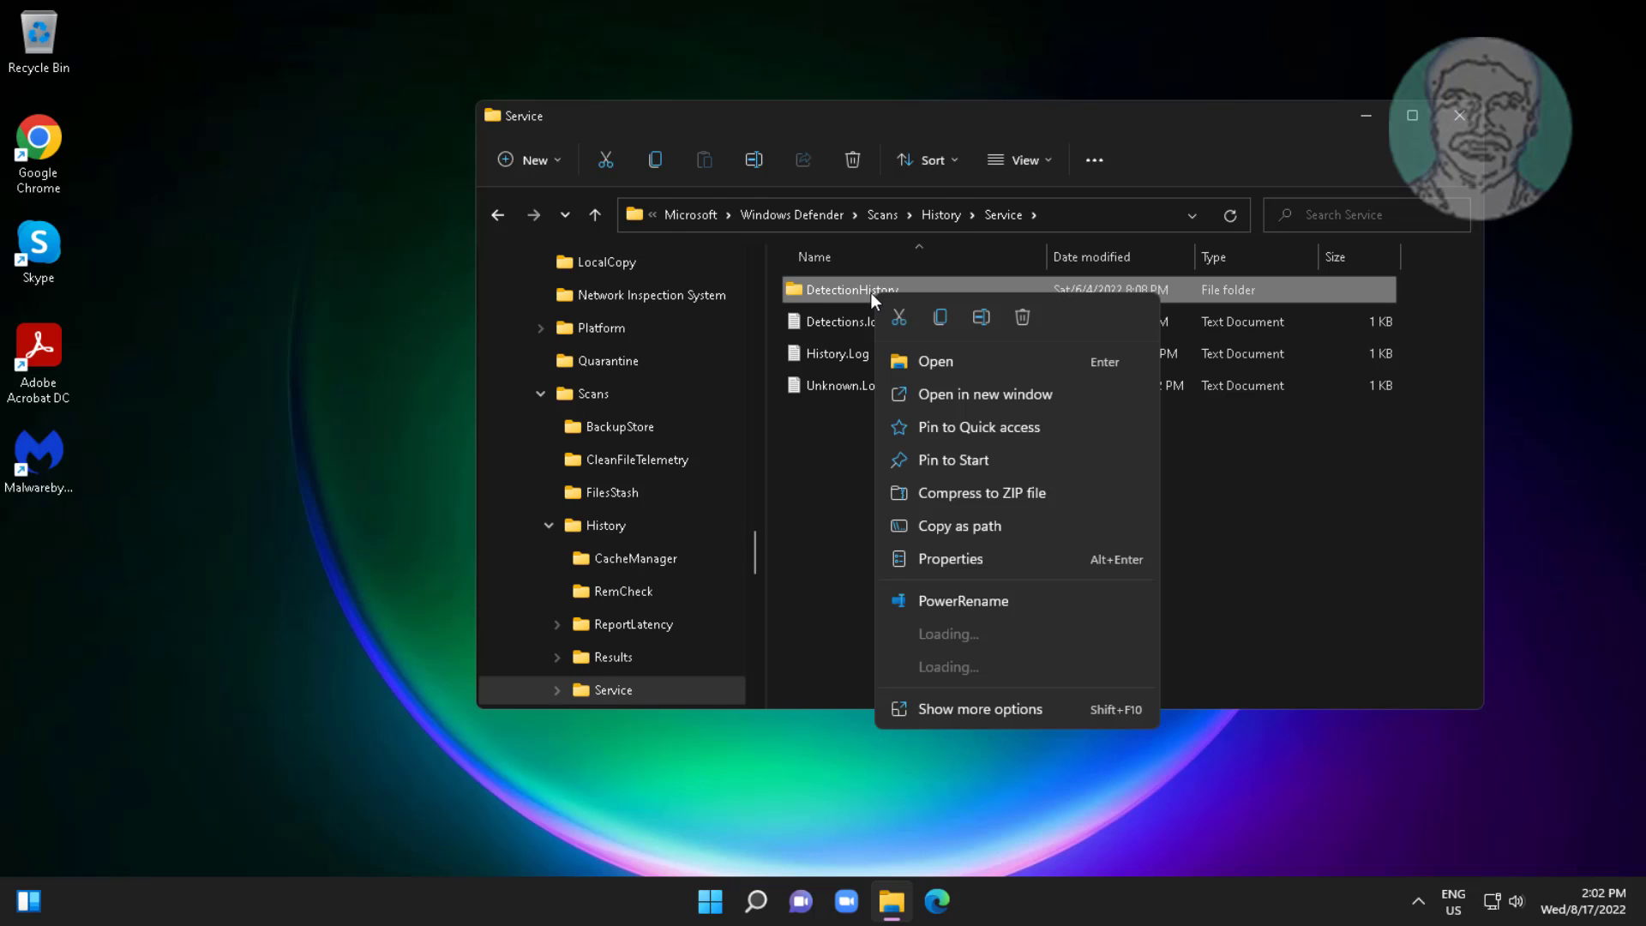
left_click(1022, 317)
left_click(892, 526)
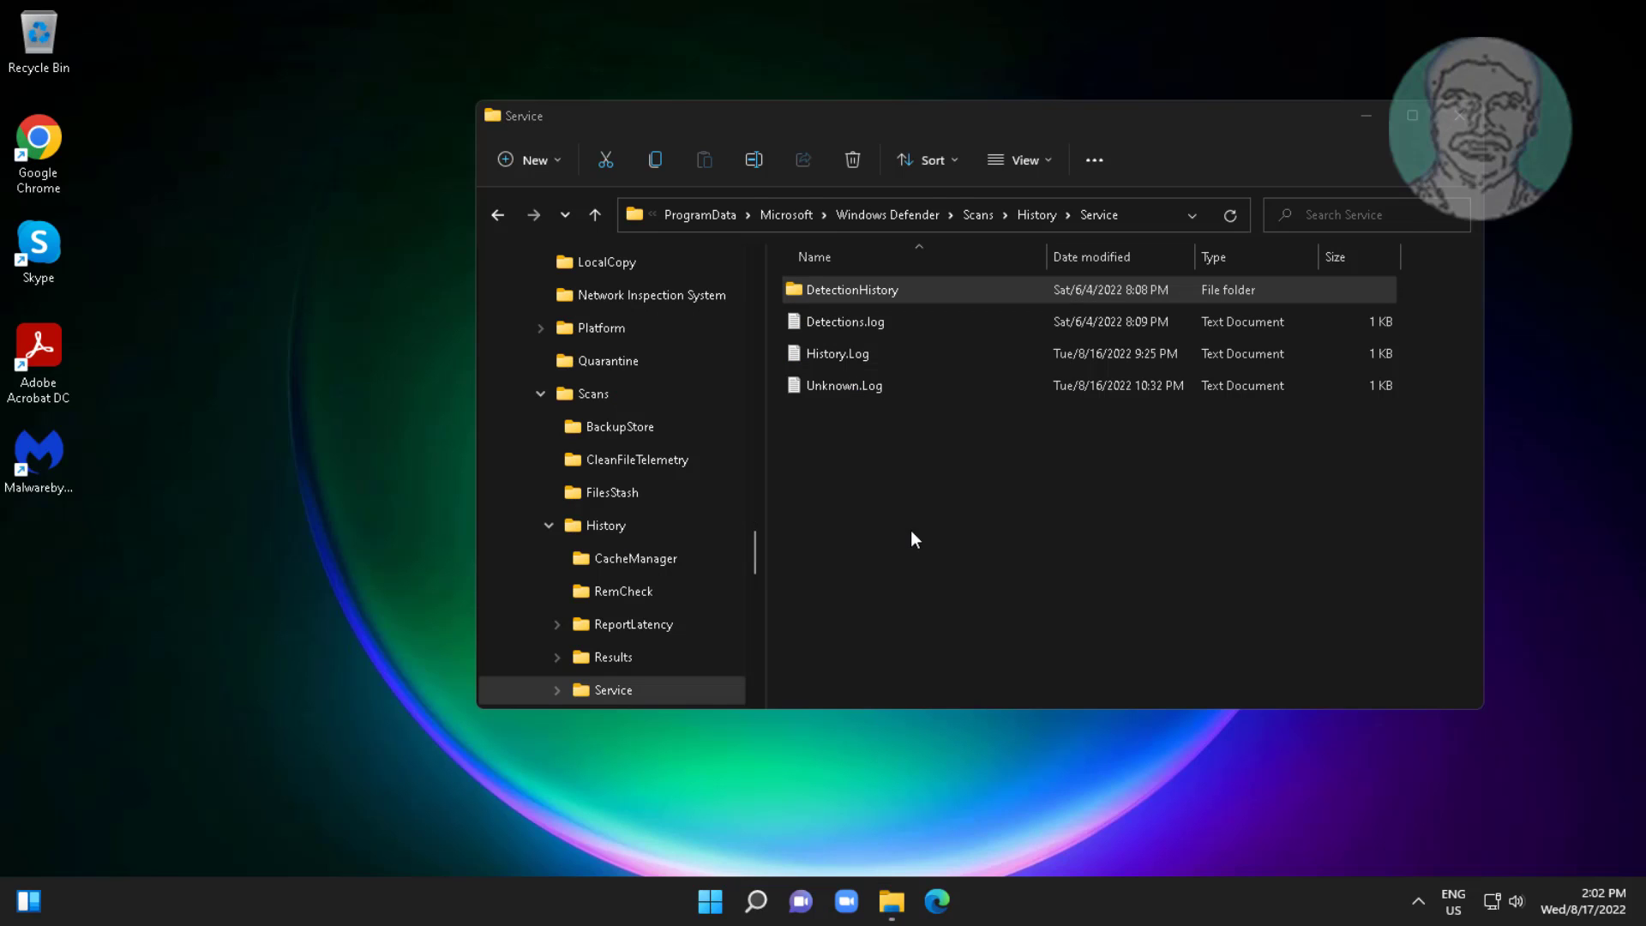
Close Explorer and run Registry Editor ('regedit') as administrator, approving the UAC prompt.
left_click(1448, 127)
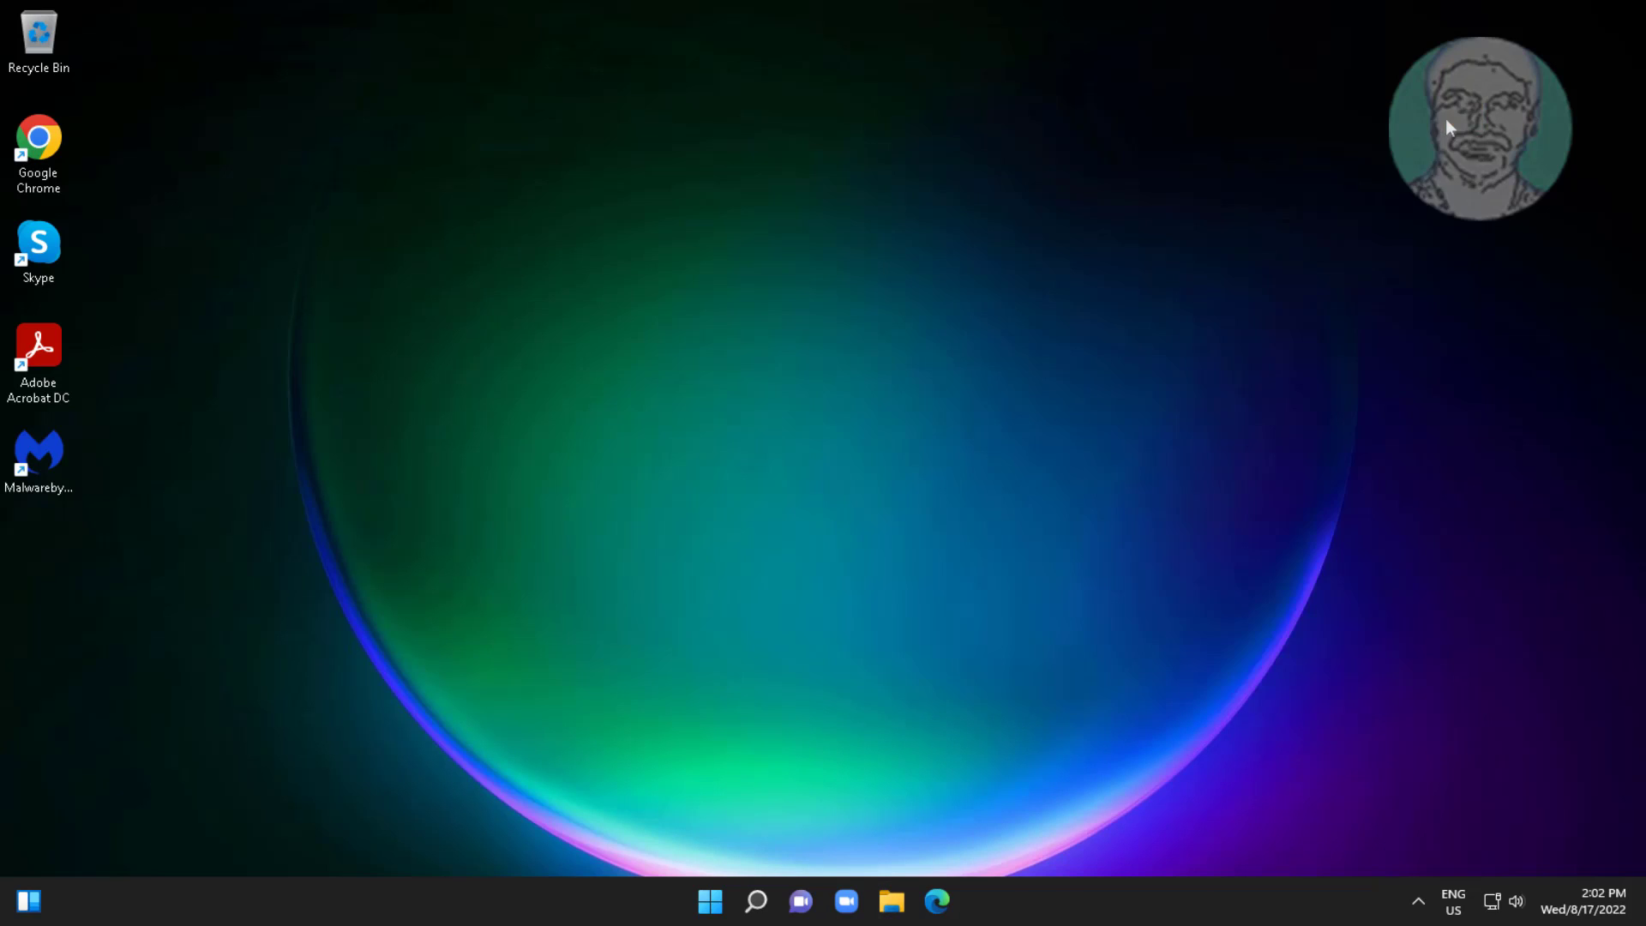
left_click(756, 901)
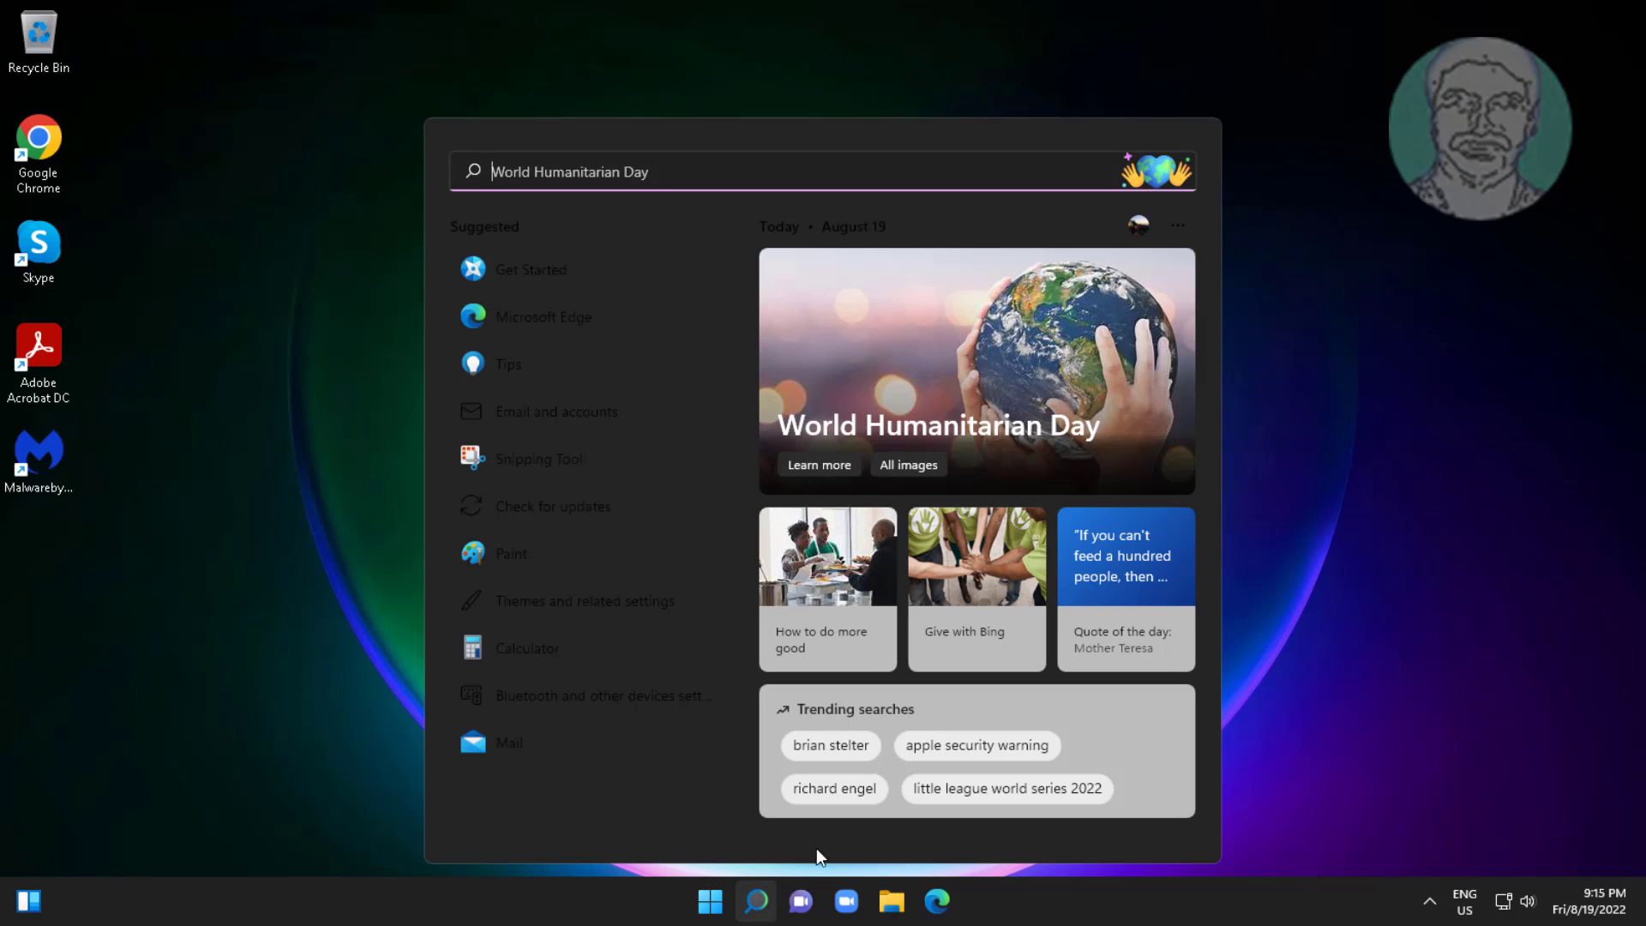
type("reged")
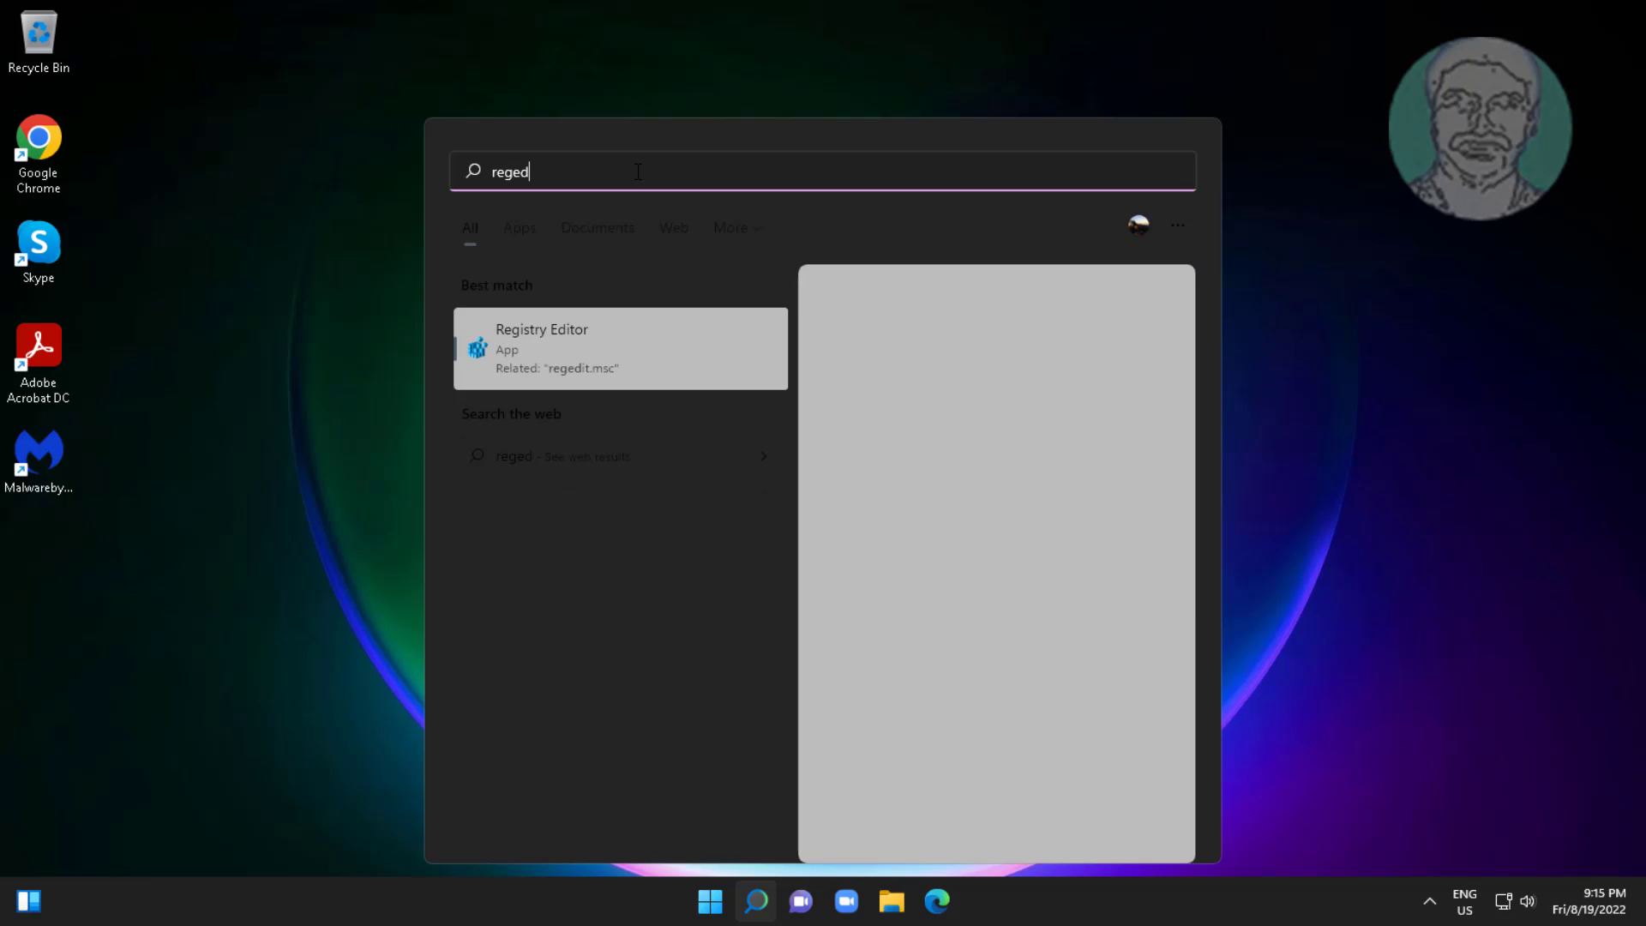
type("it")
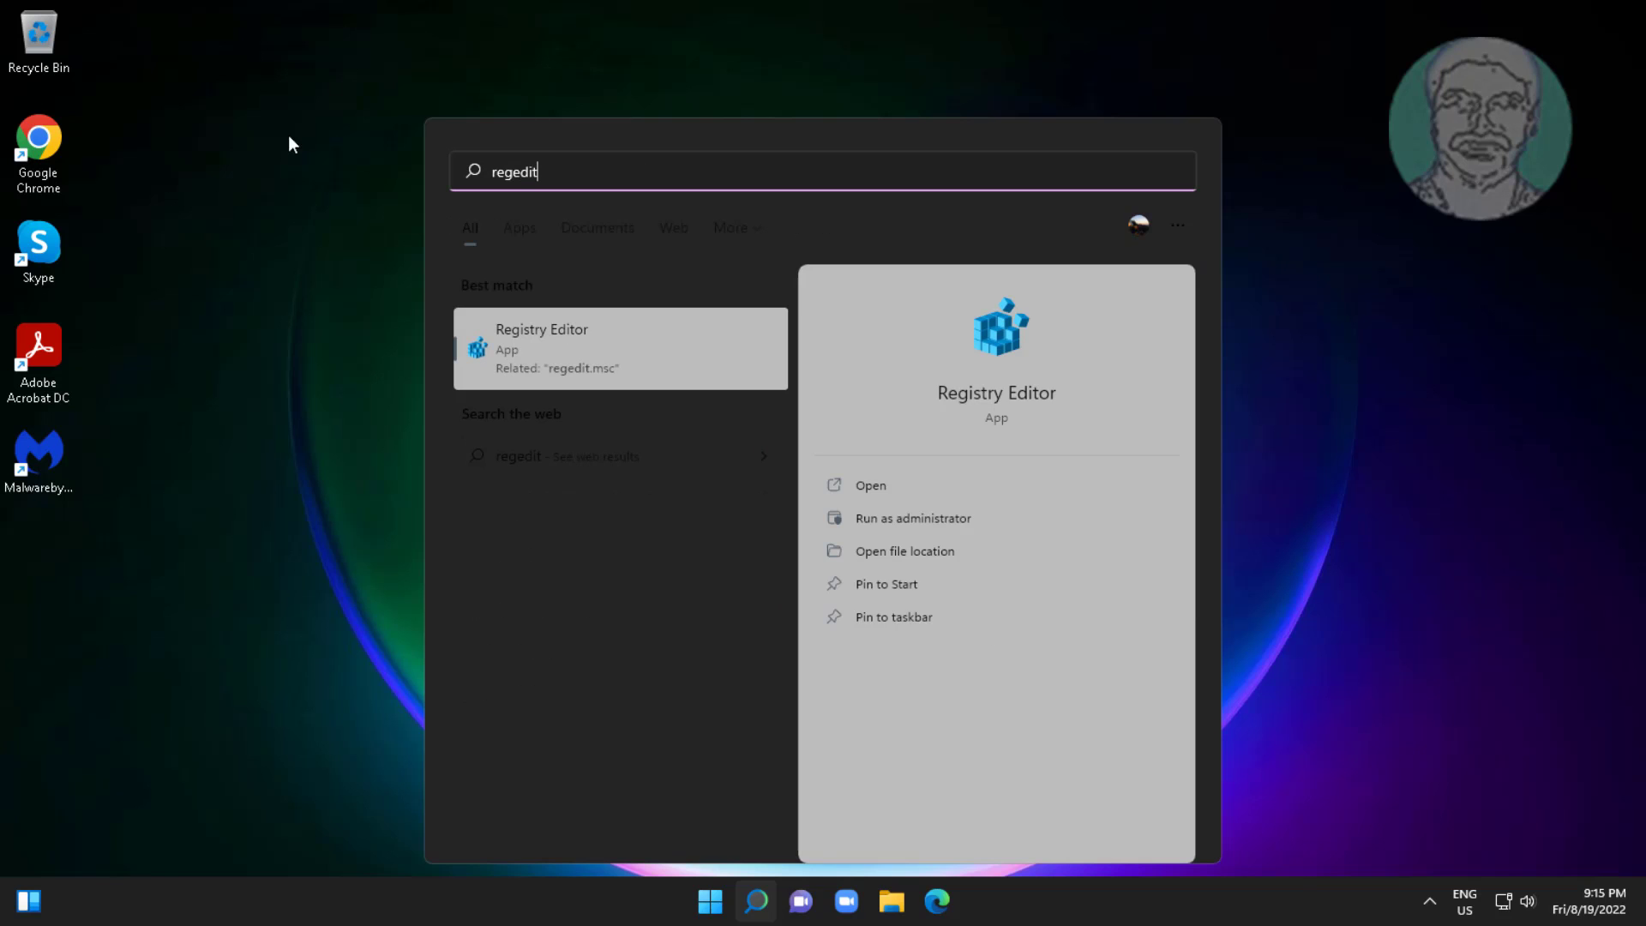
right_click(559, 348)
left_click(641, 382)
left_click(858, 605)
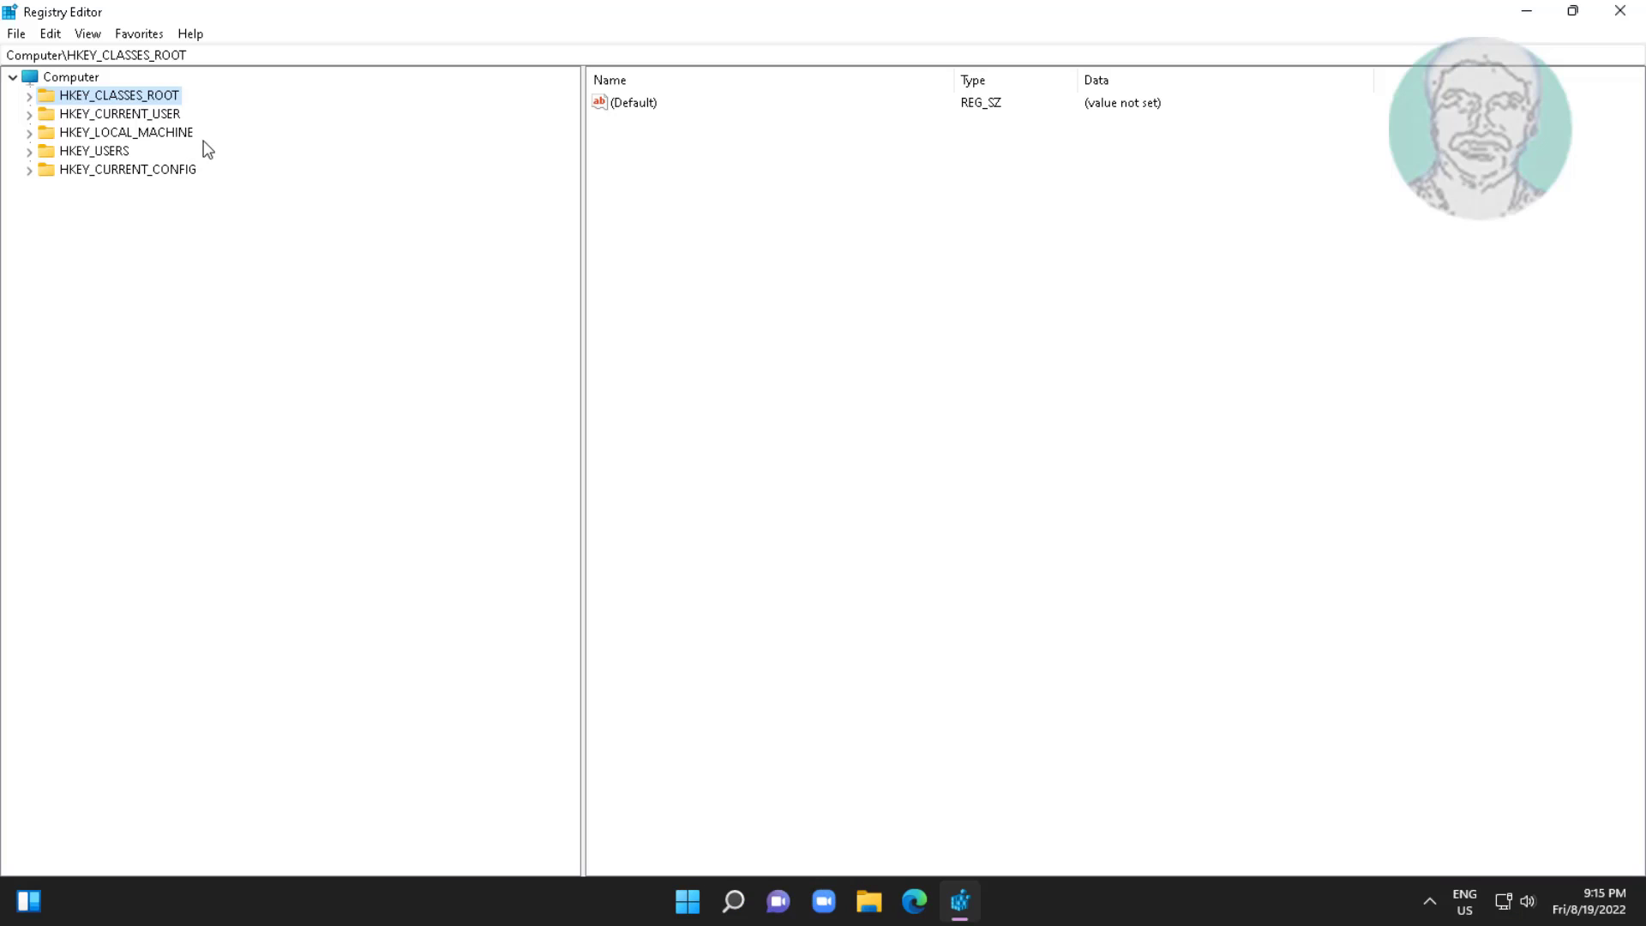
Expand HKEY_LOCAL_MACHINE and its SOFTWARE key in the registry tree.
left_click(176, 133)
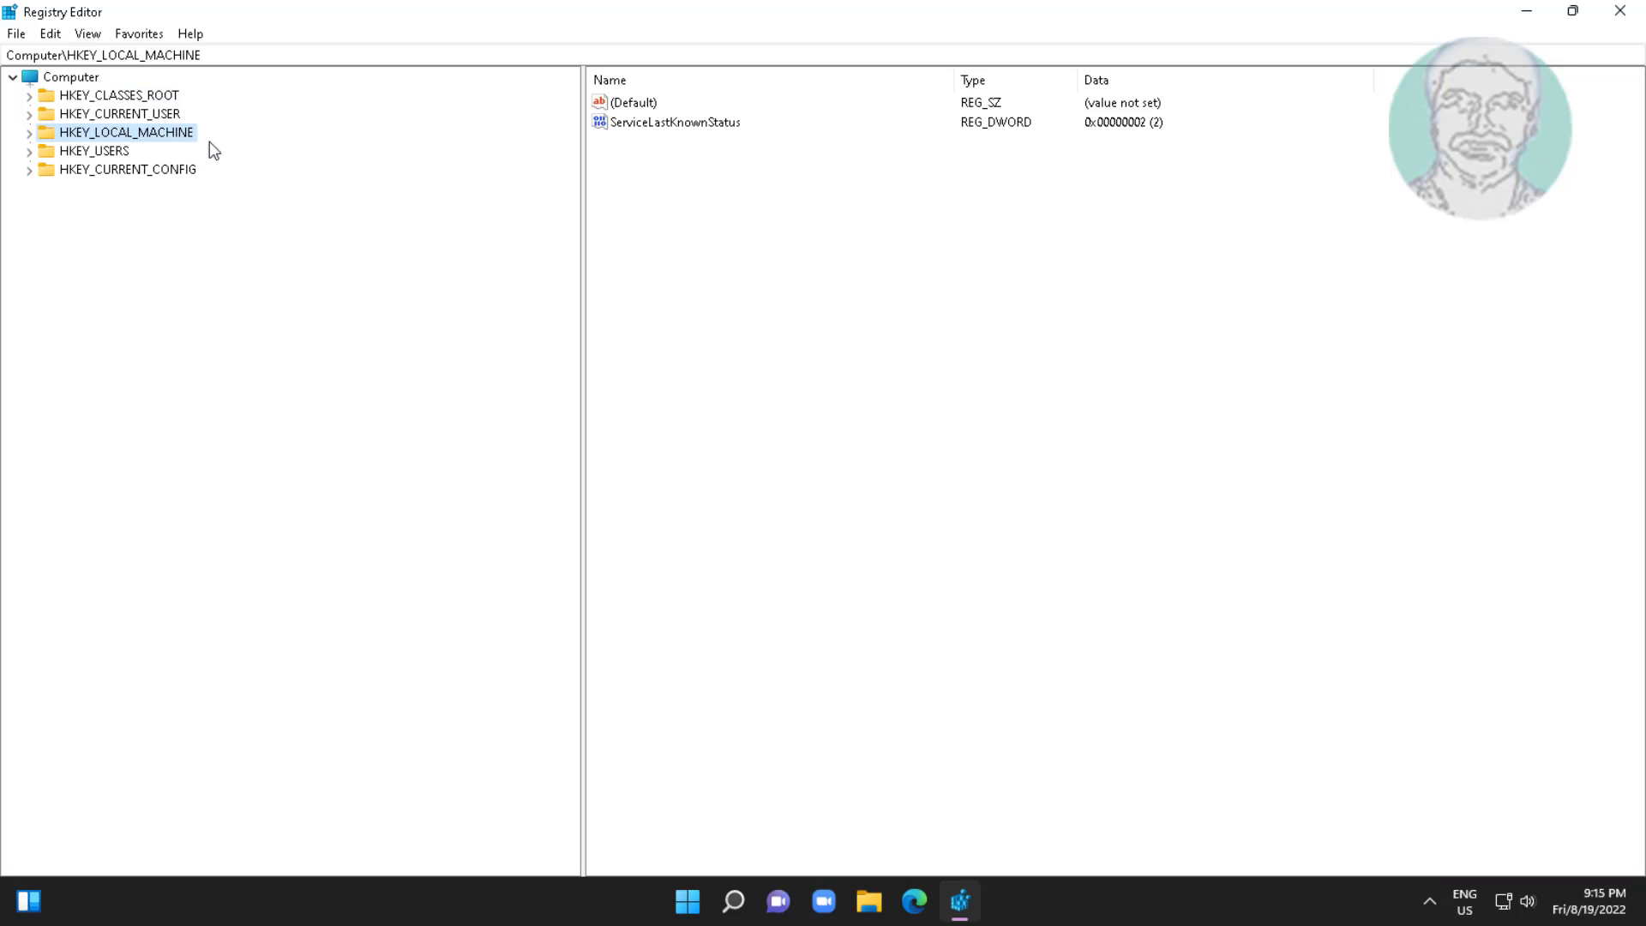
left_click(30, 133)
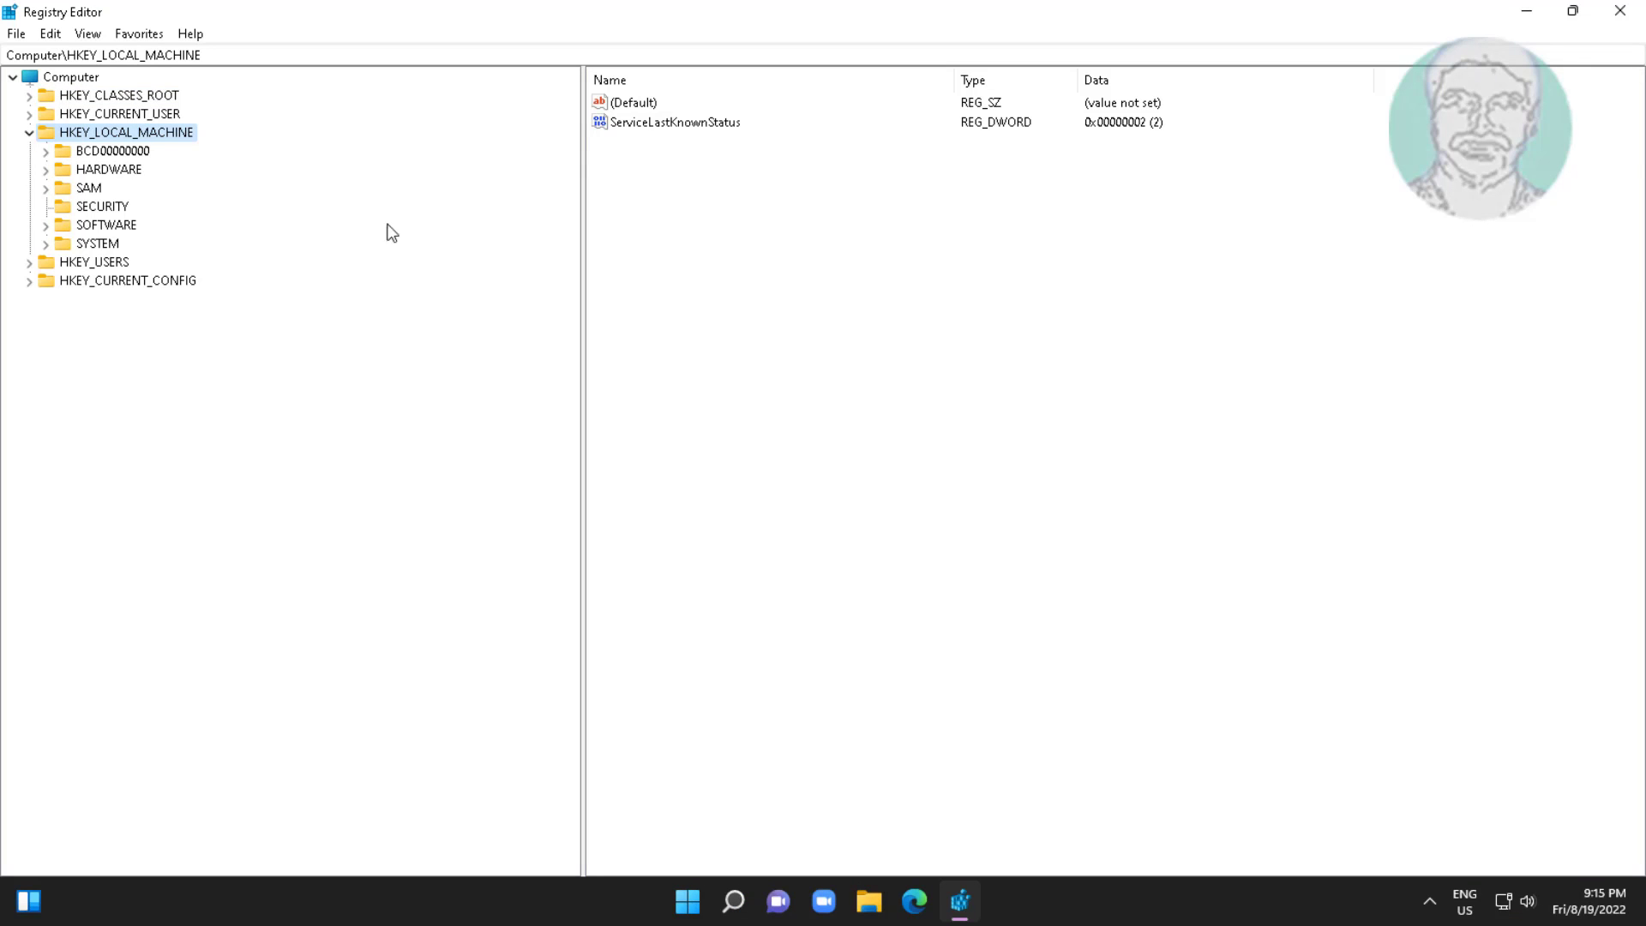
left_click(112, 242)
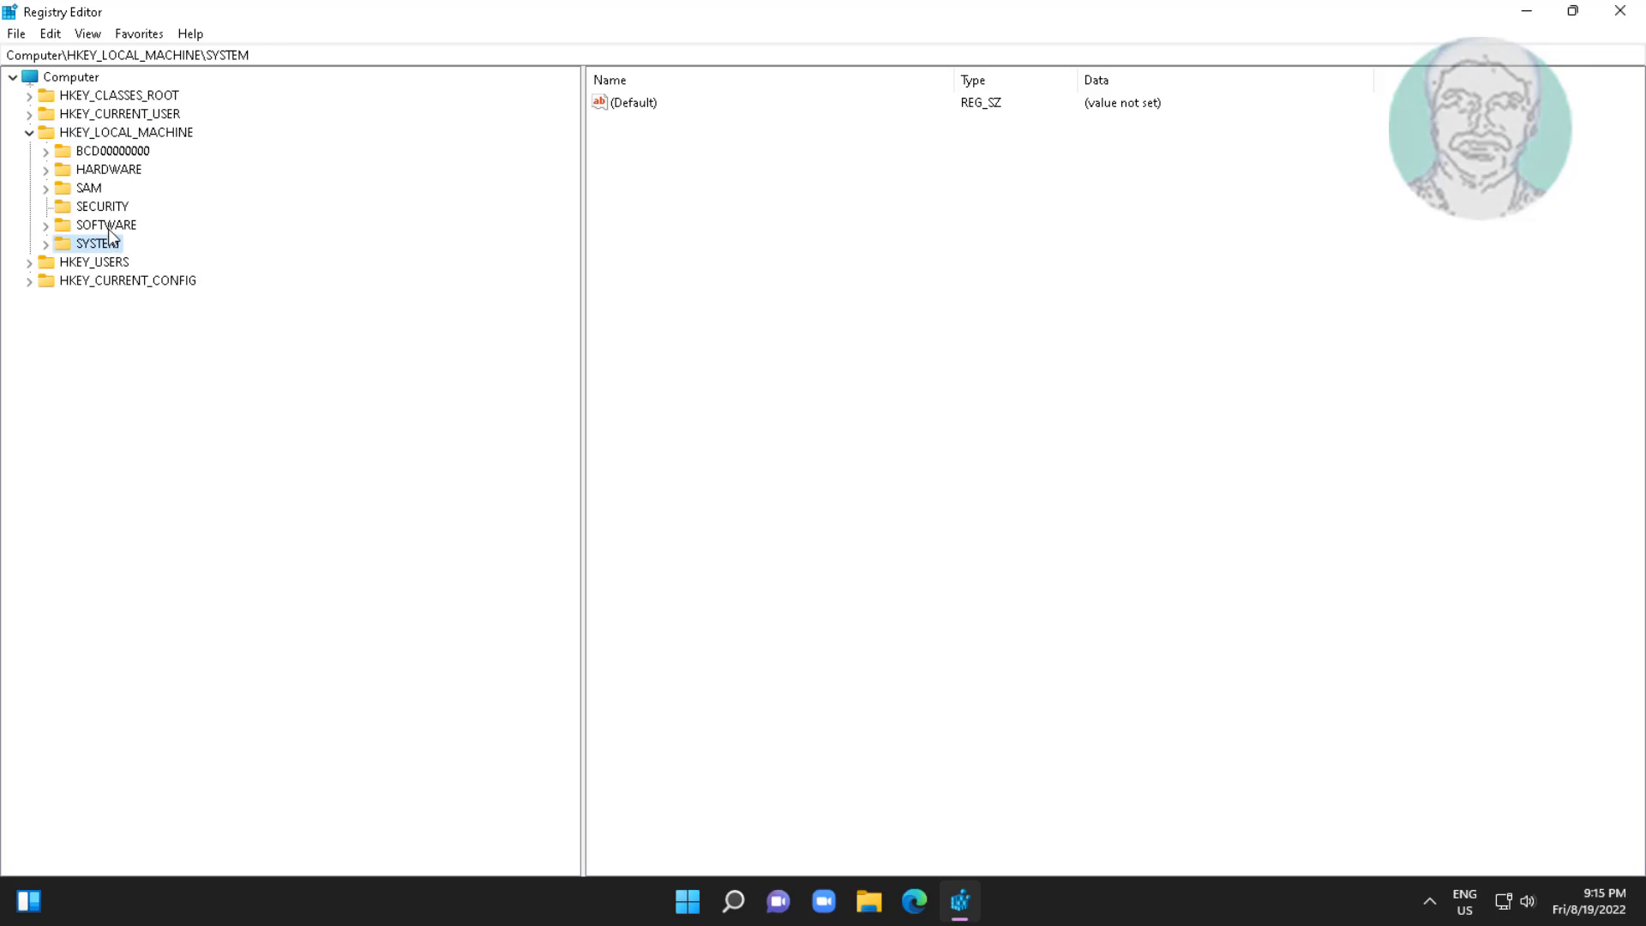
left_click(45, 226)
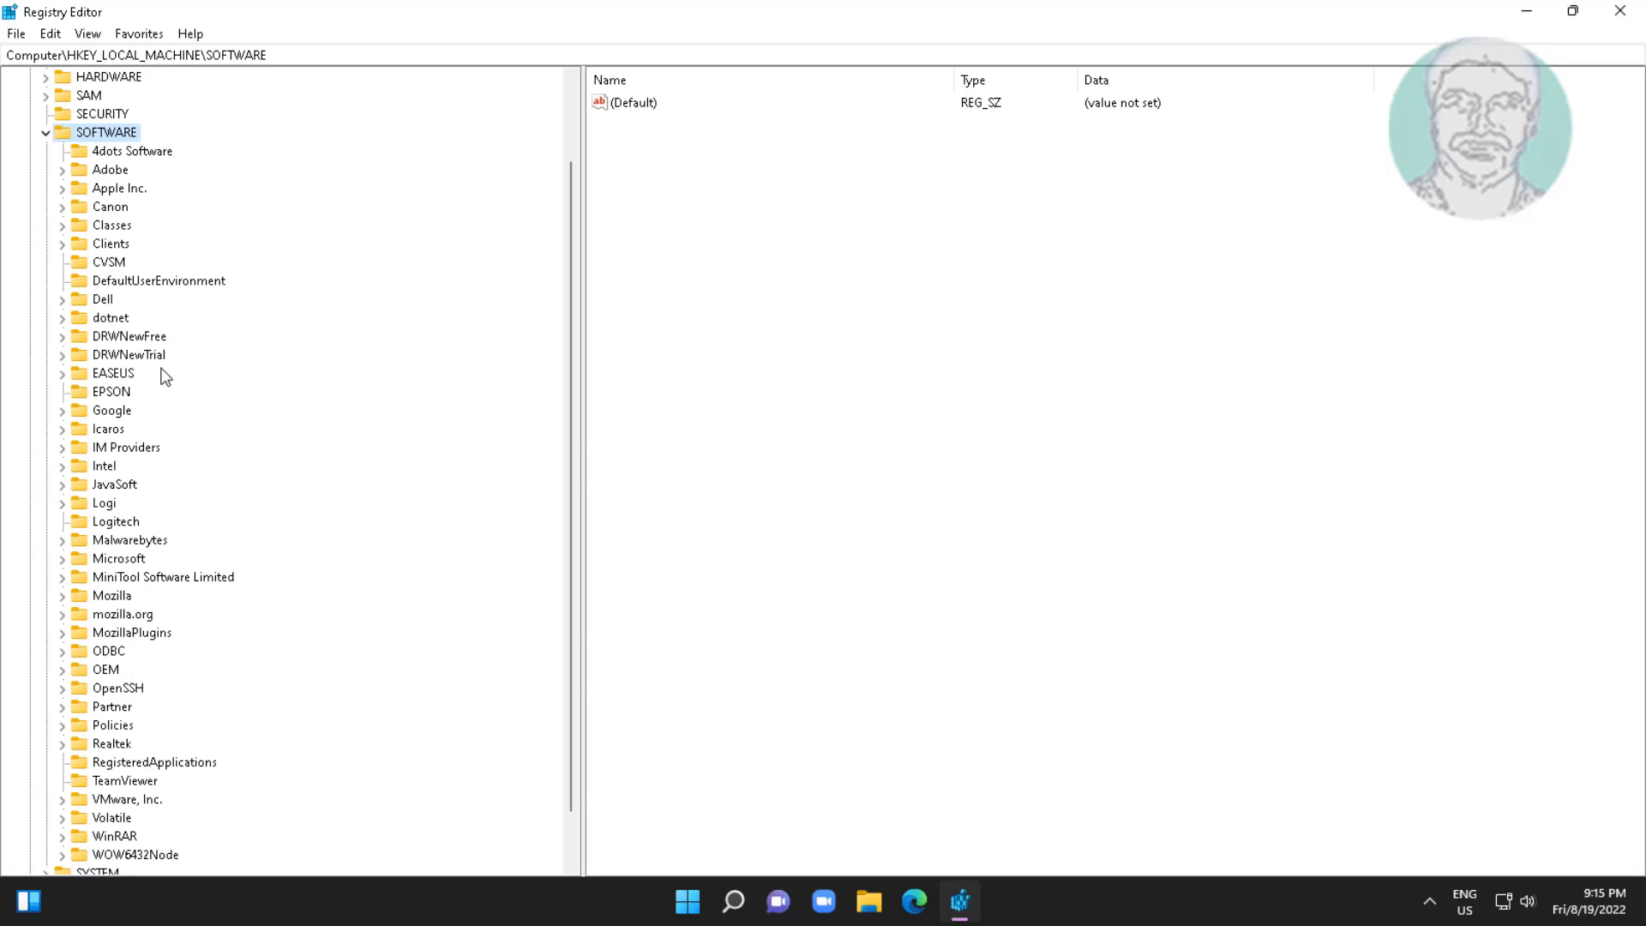
left_click(113, 521)
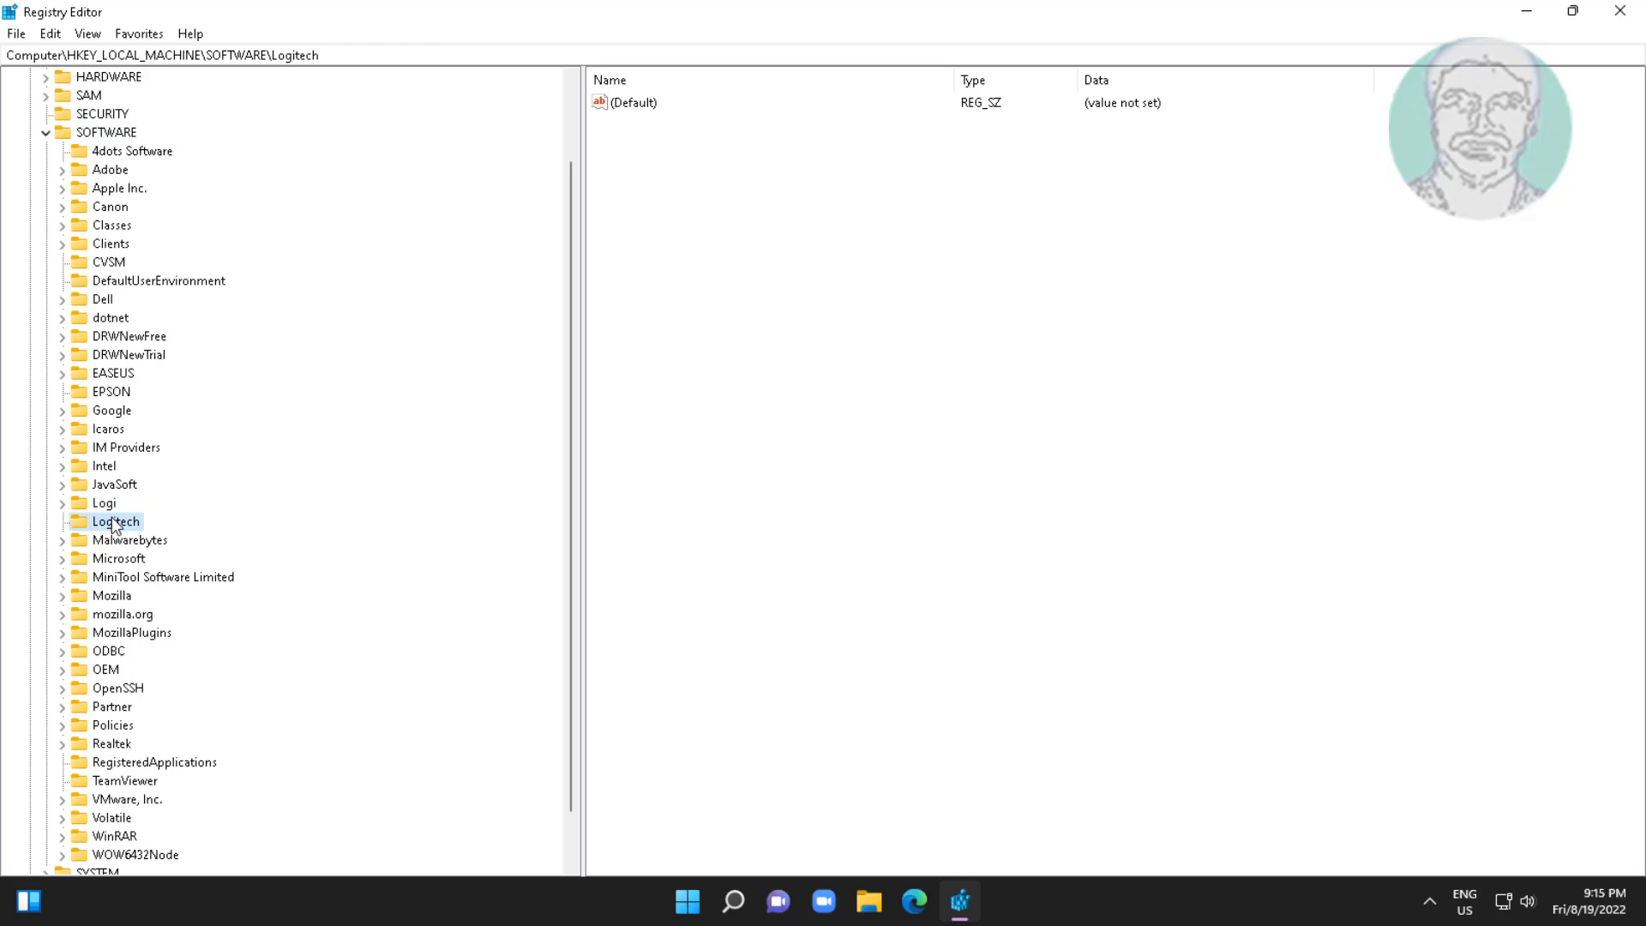
Expand Policies > Microsoft and select the Windows Defender key.
key("p")
scroll(213, 677, "down", 1)
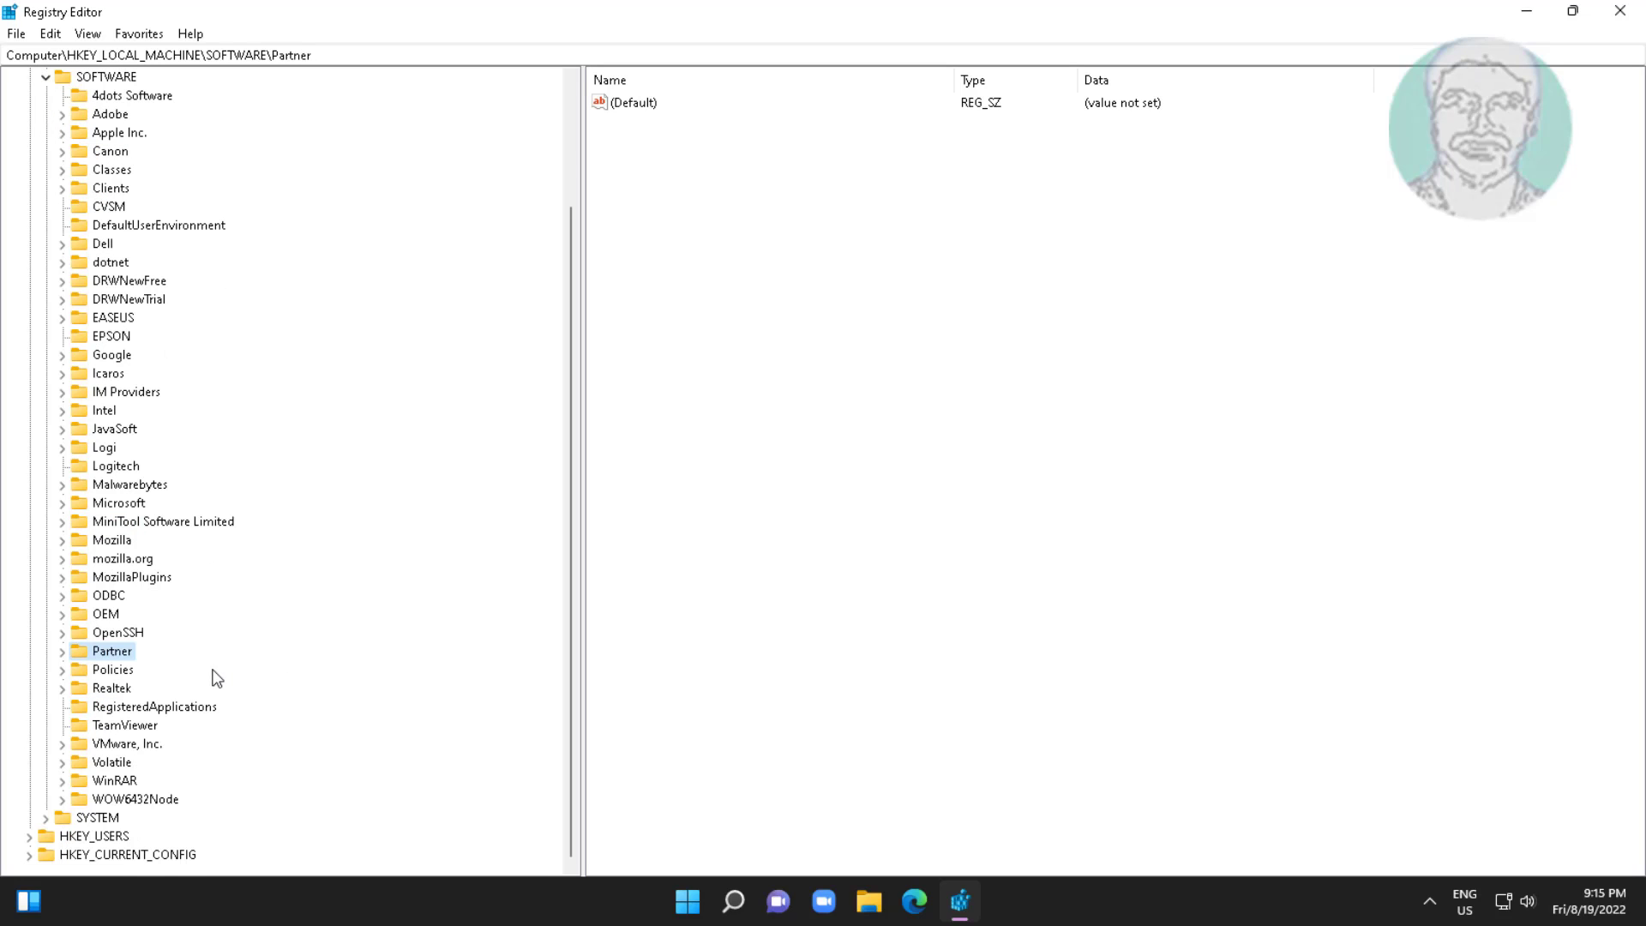
left_click(112, 669)
left_click(61, 668)
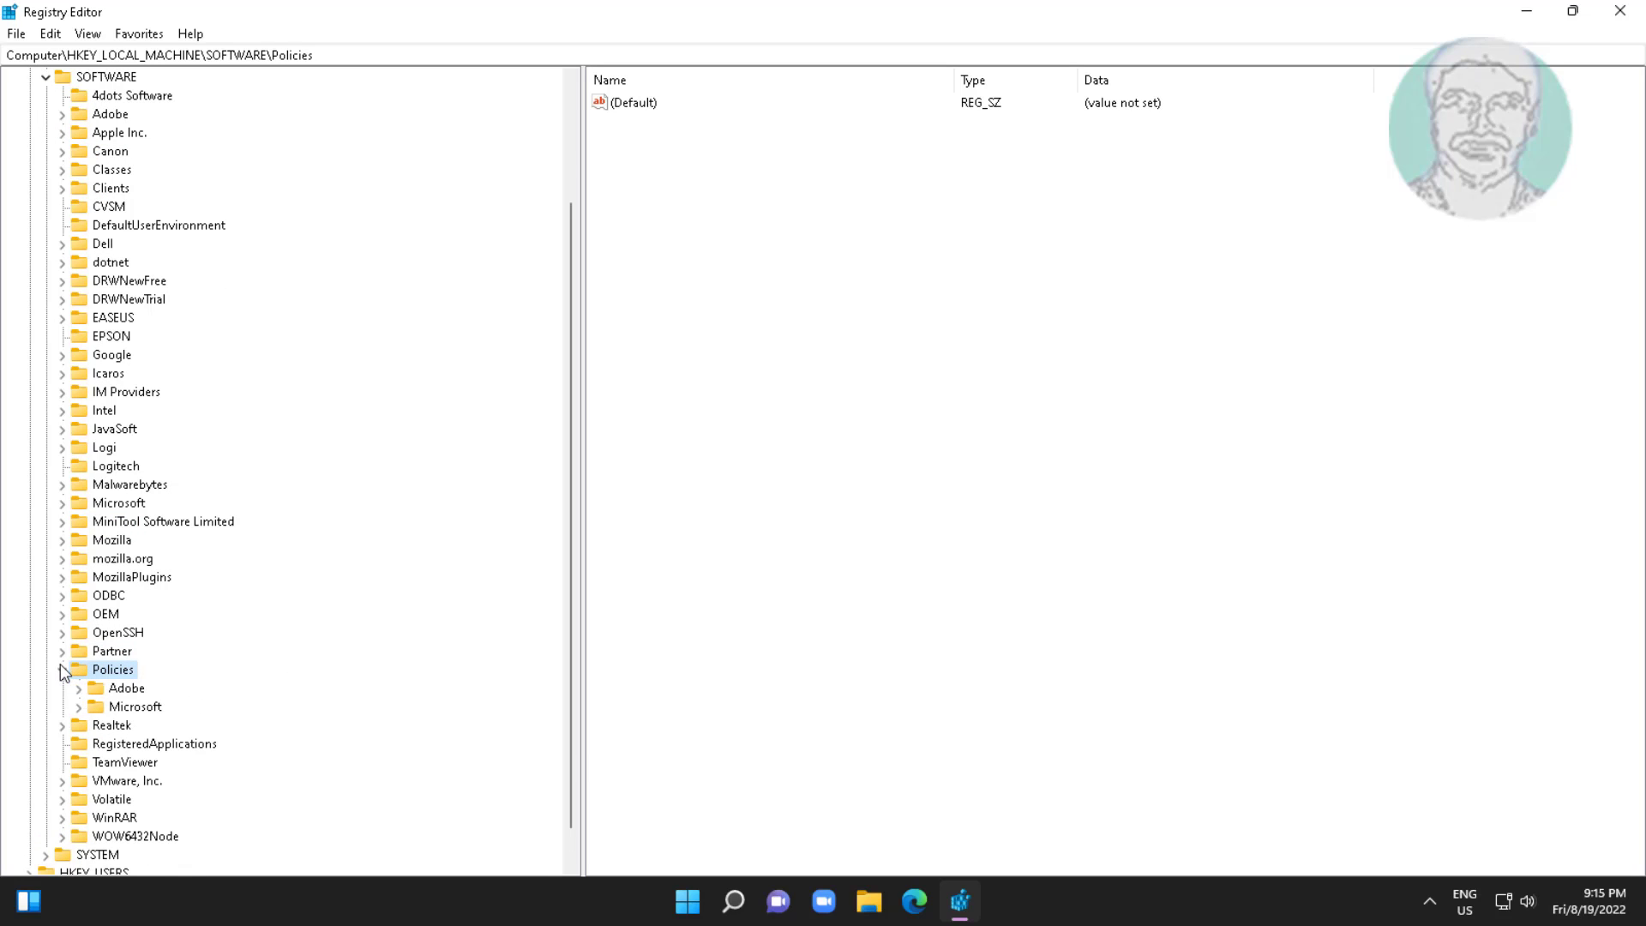
left_click(134, 706)
left_click(79, 708)
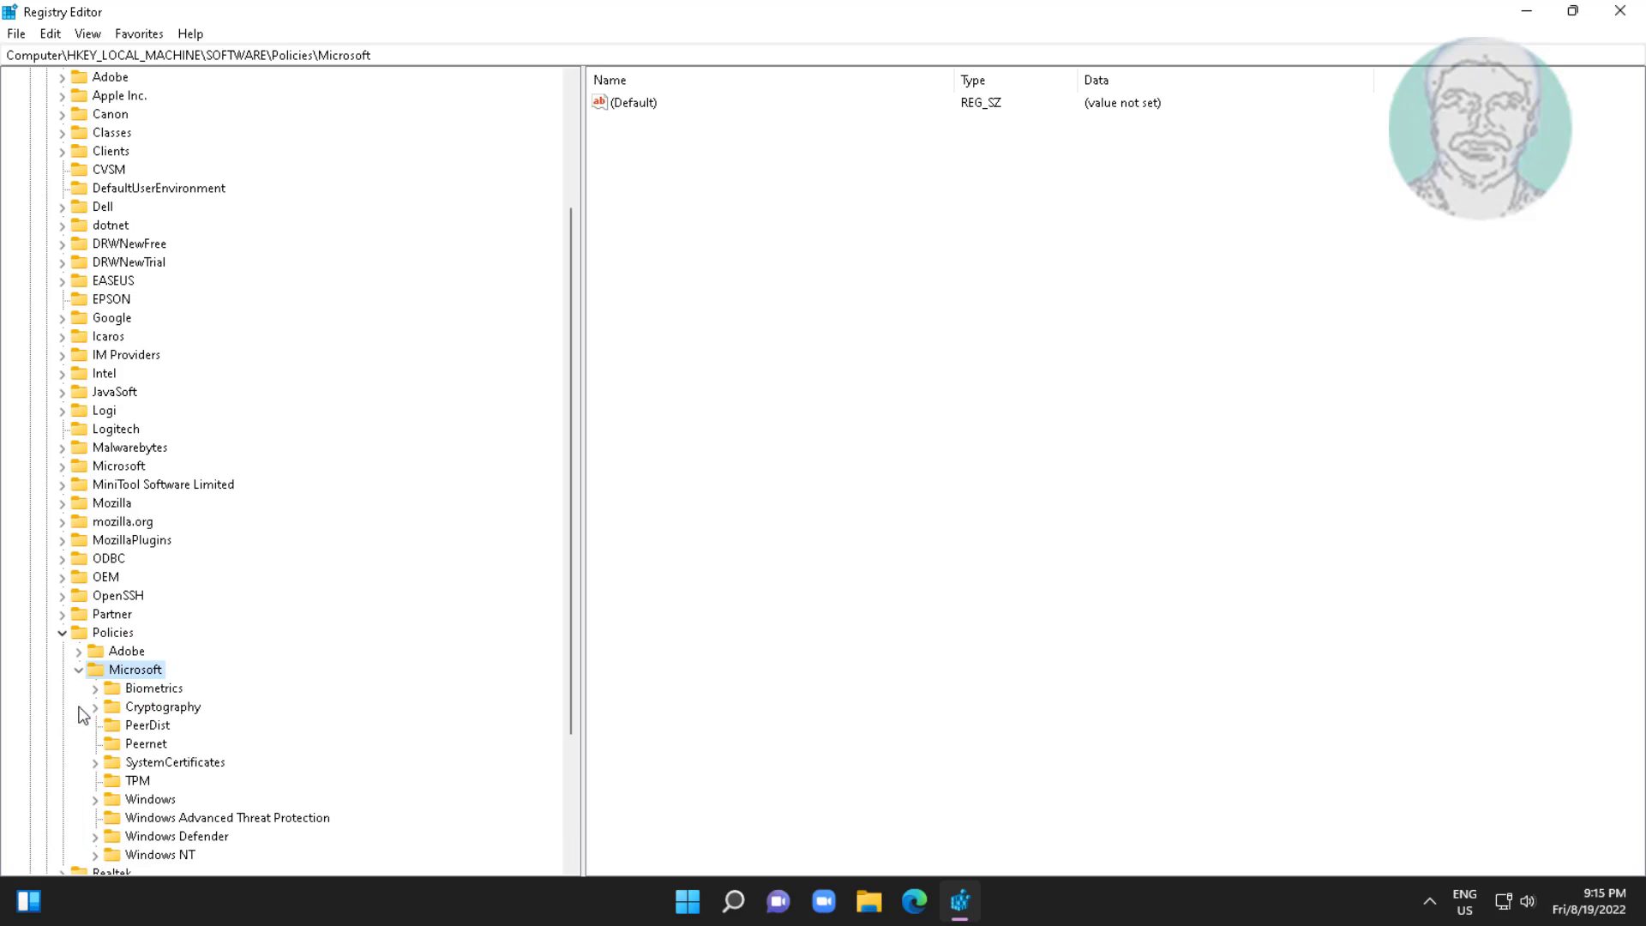
scroll(214, 692, "down", 3)
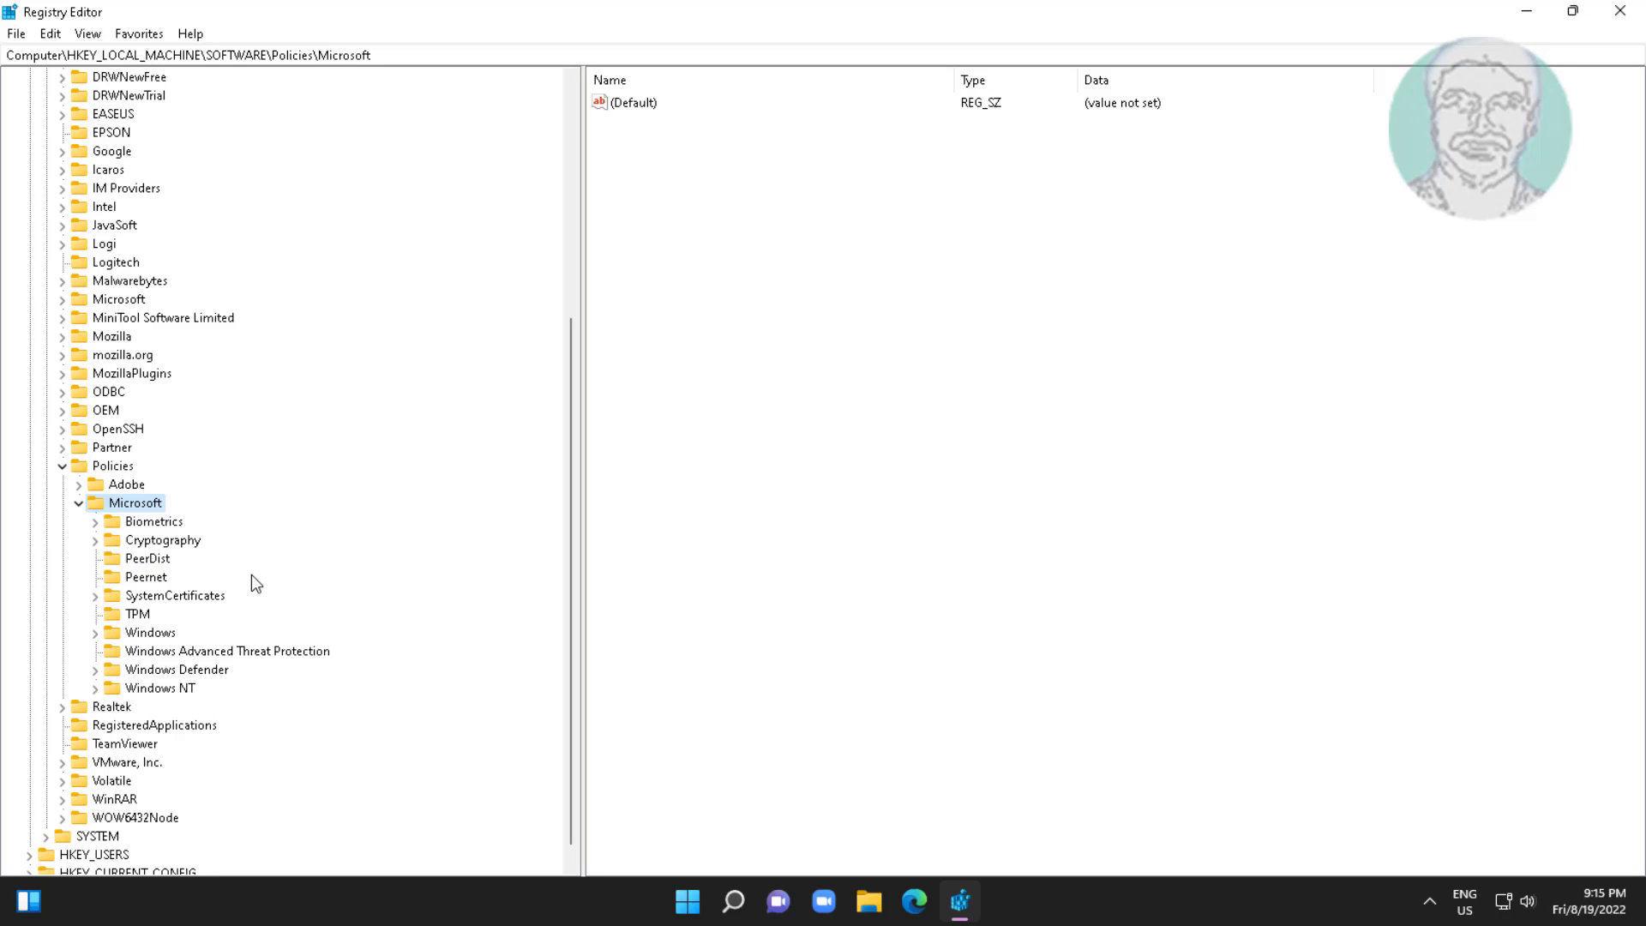
left_click(176, 672)
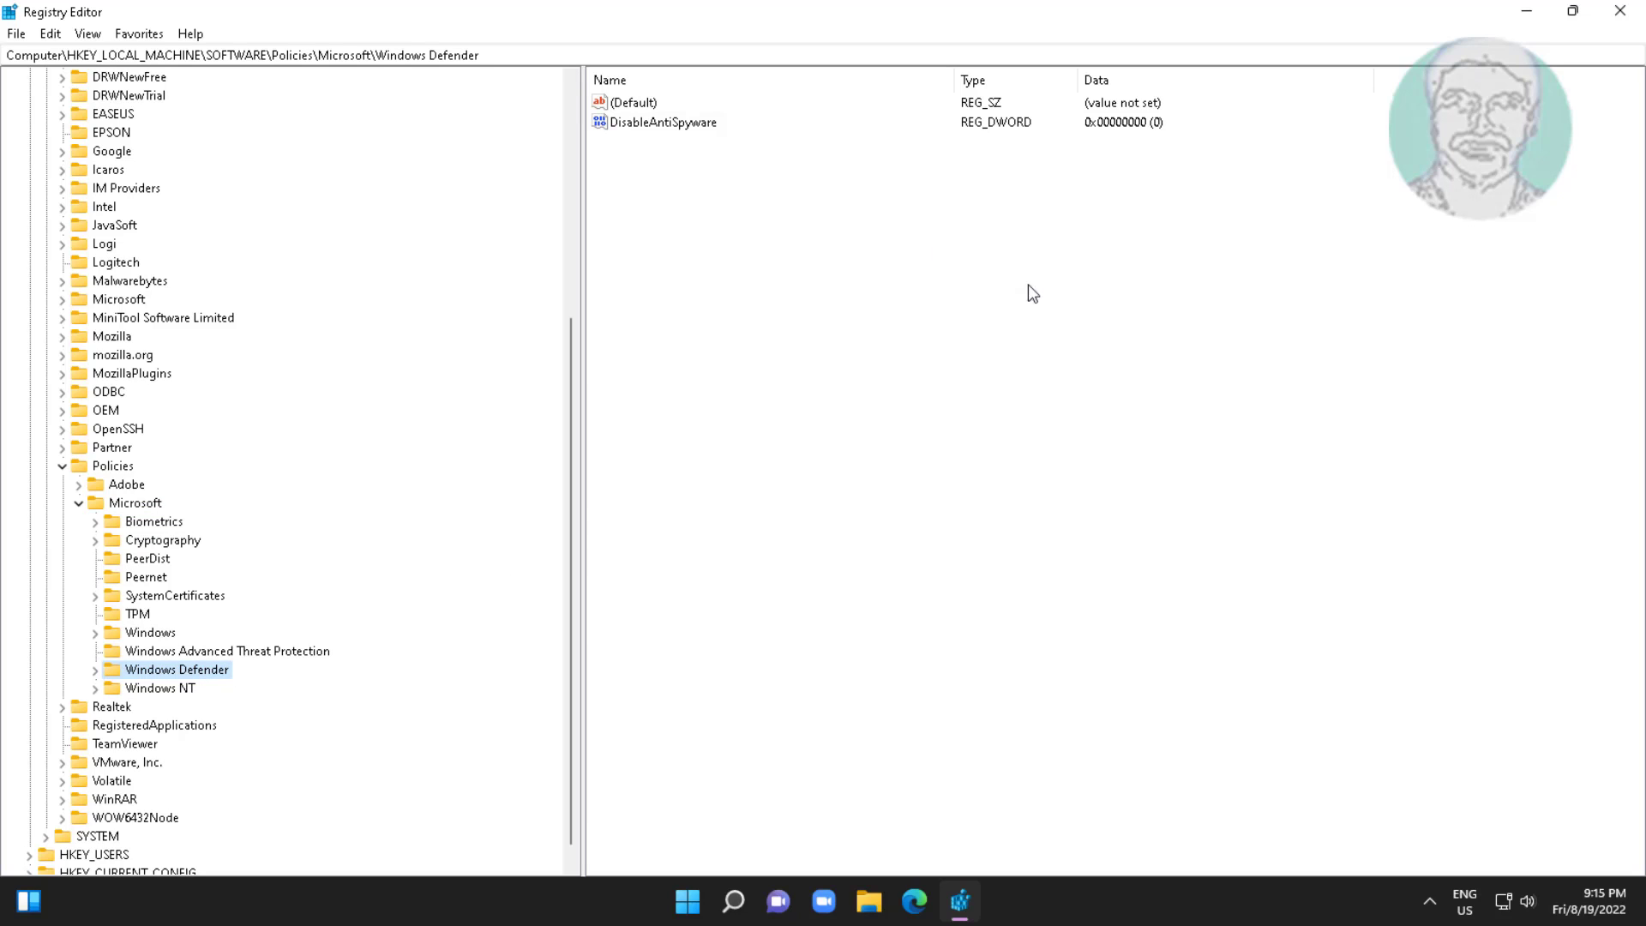
Delete the DisableAntiSpyware value from the Windows Defender policy key.
left_click(691, 123)
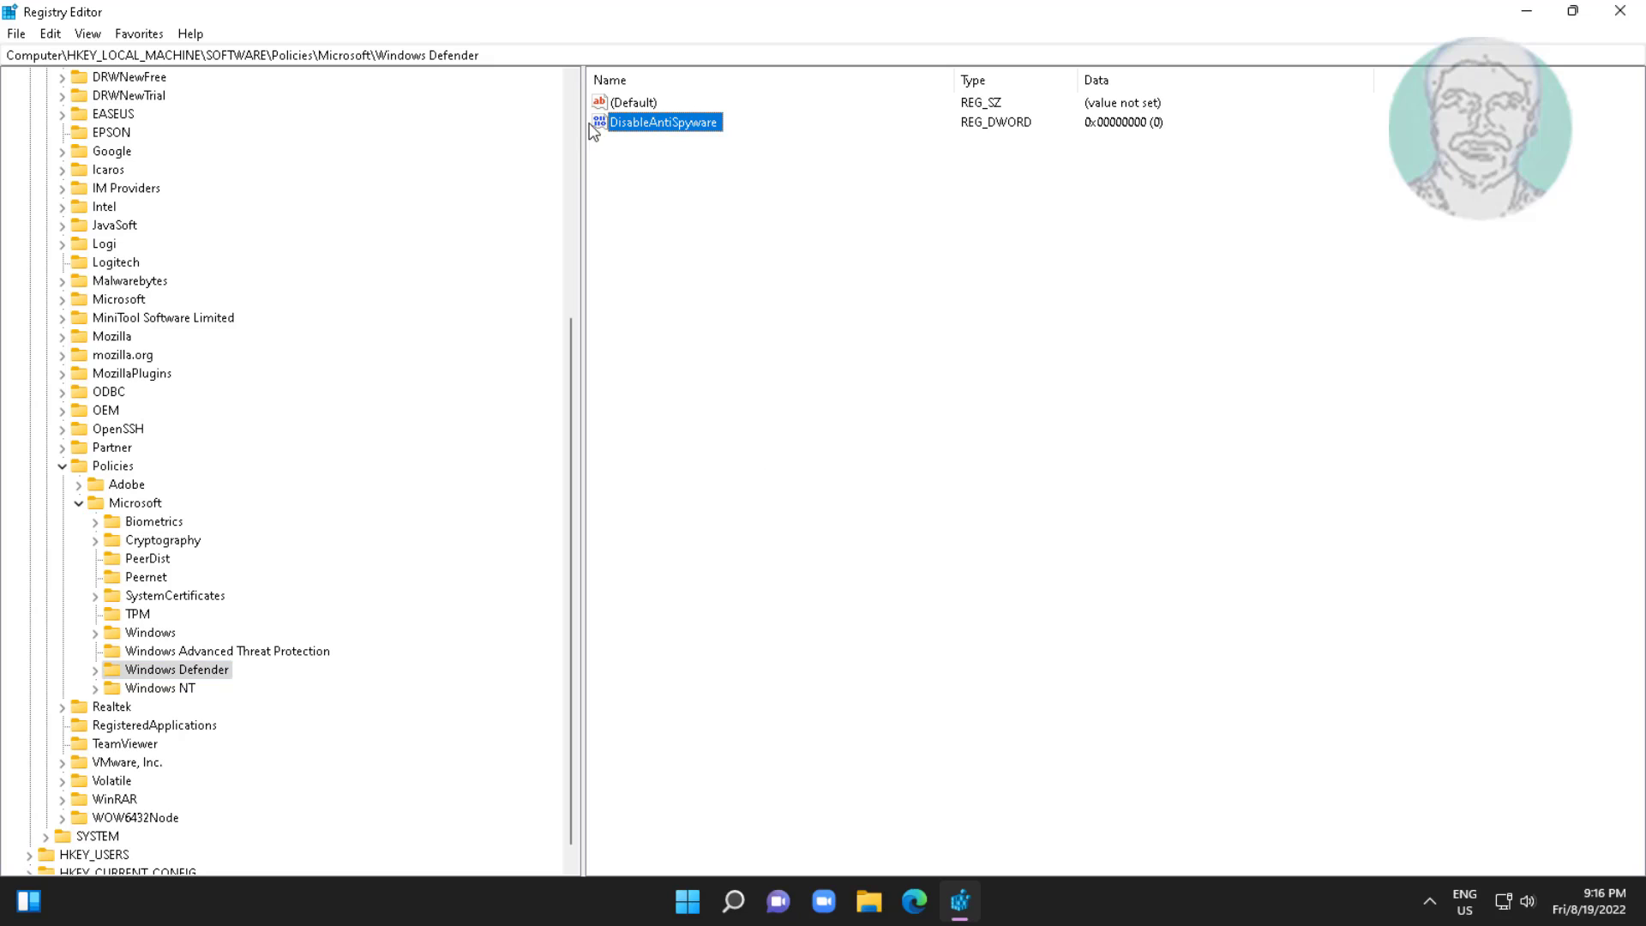
right_click(691, 125)
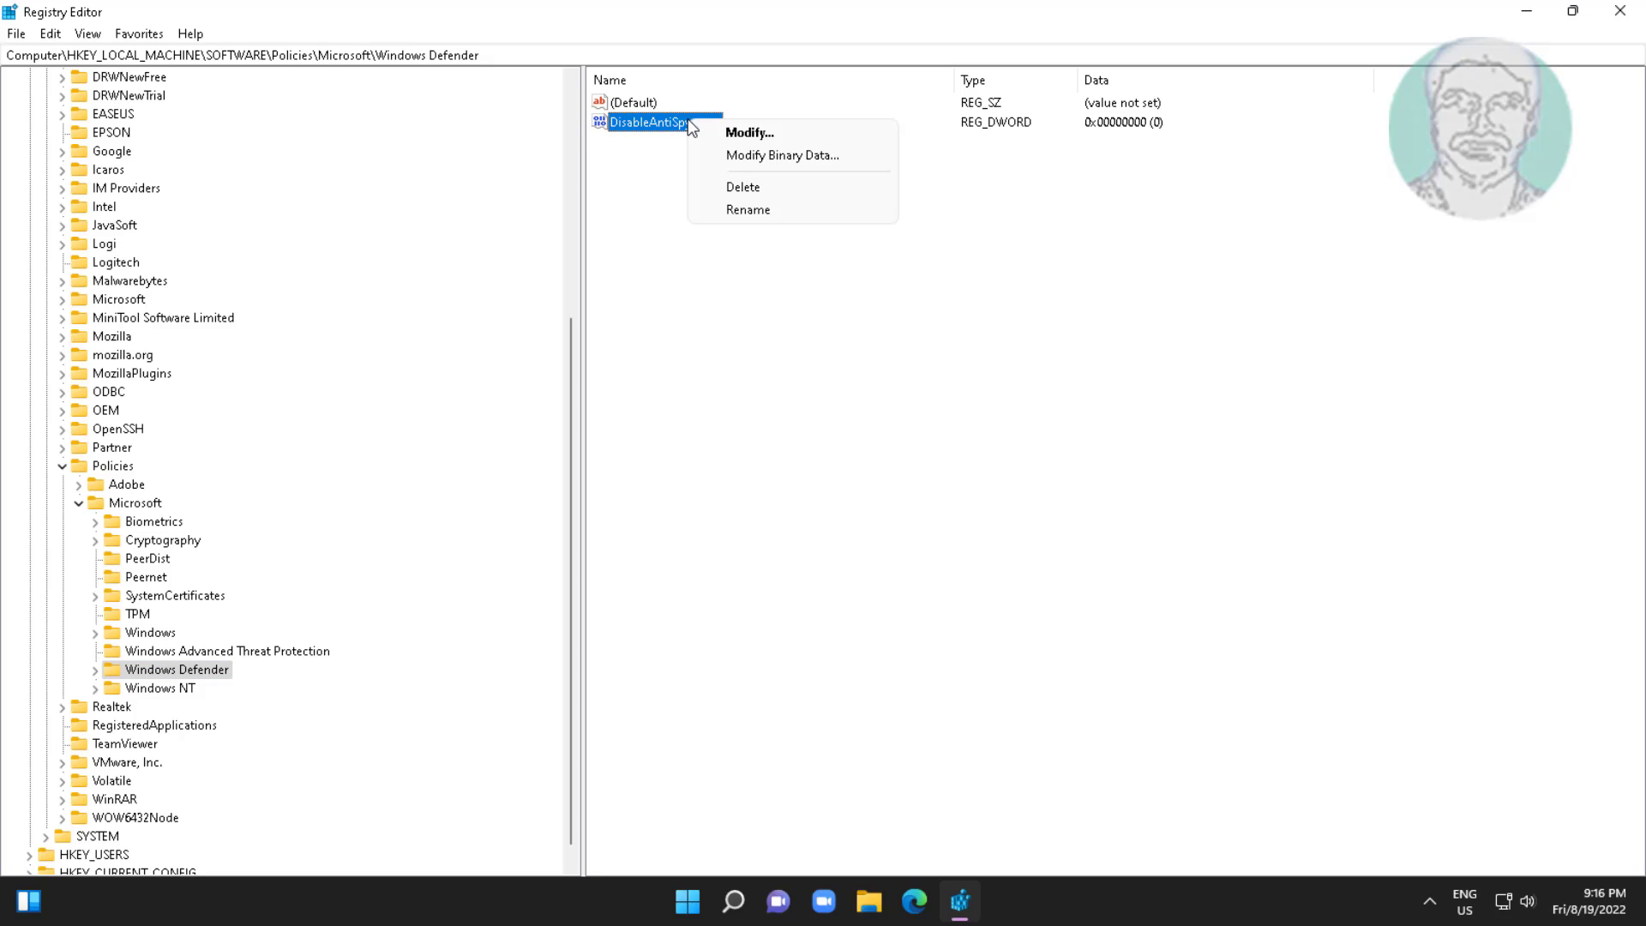
left_click(781, 188)
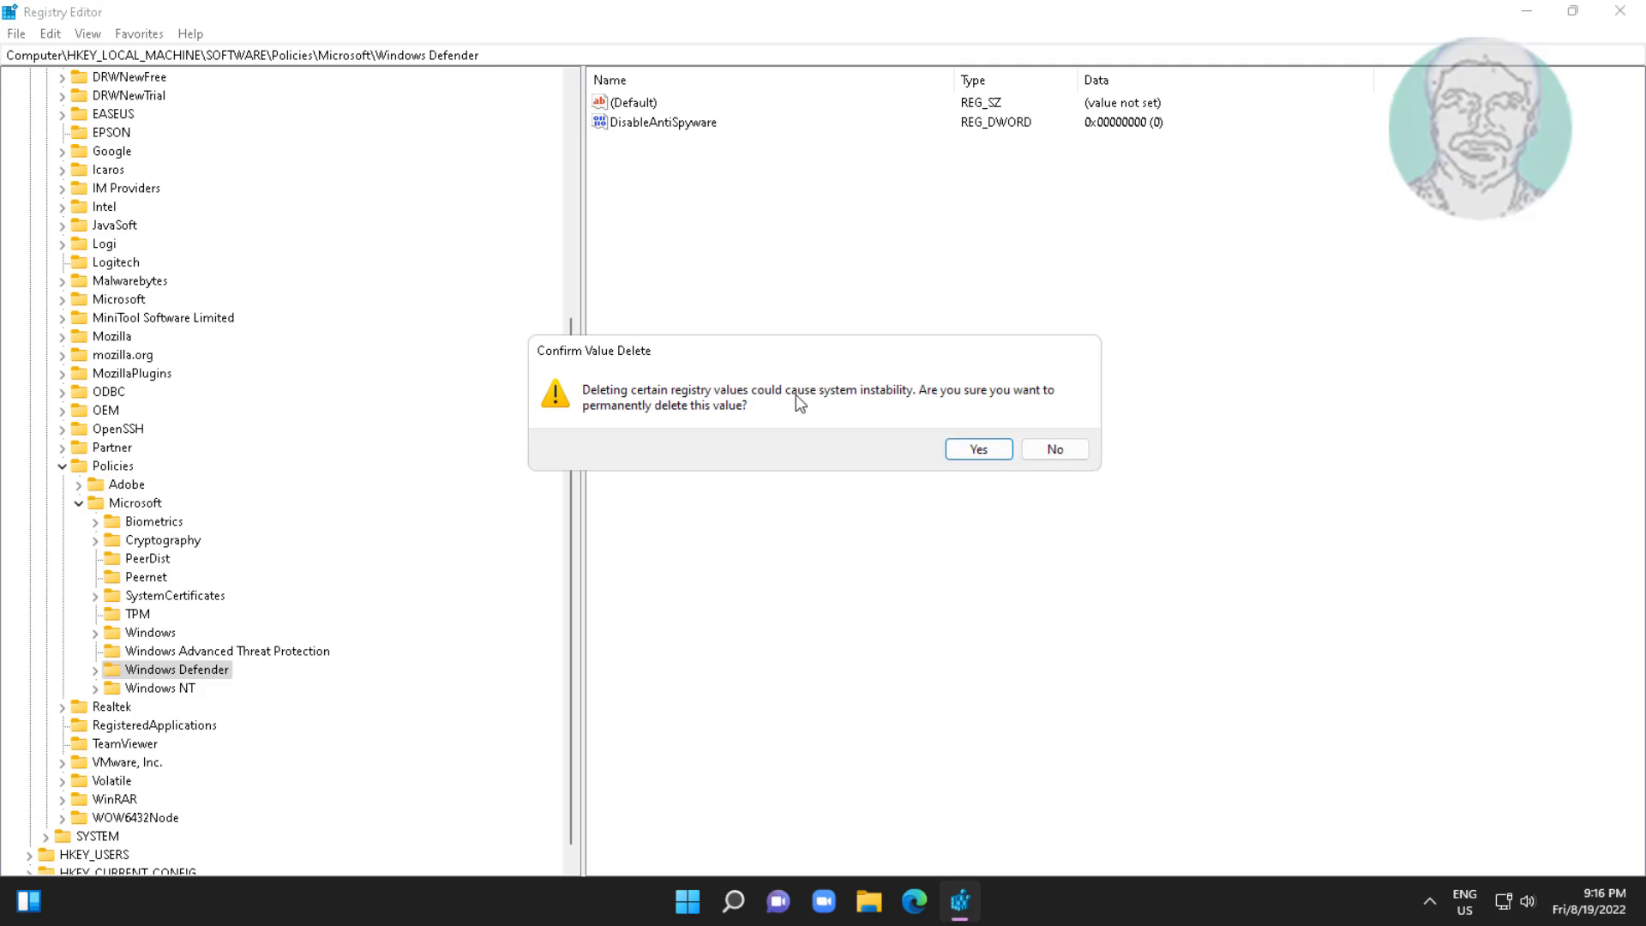
left_click(978, 449)
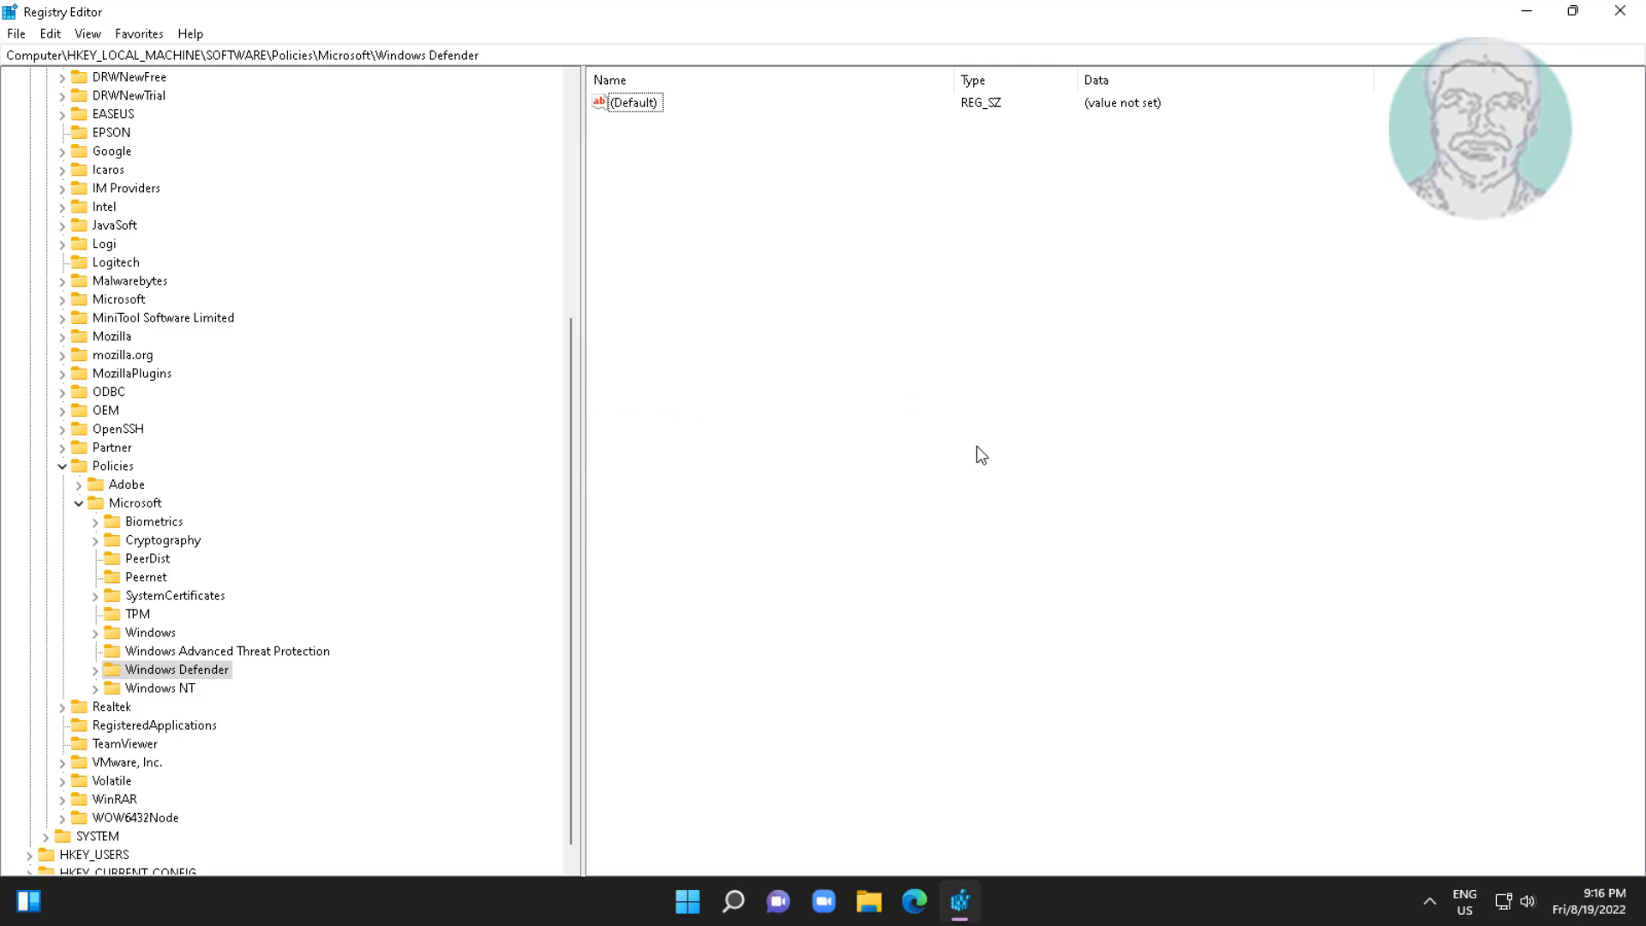
Collapse the Microsoft, SOFTWARE and HKEY_LOCAL_MACHINE branches of the registry tree.
left_click(78, 503)
scroll(149, 338, "up", 4)
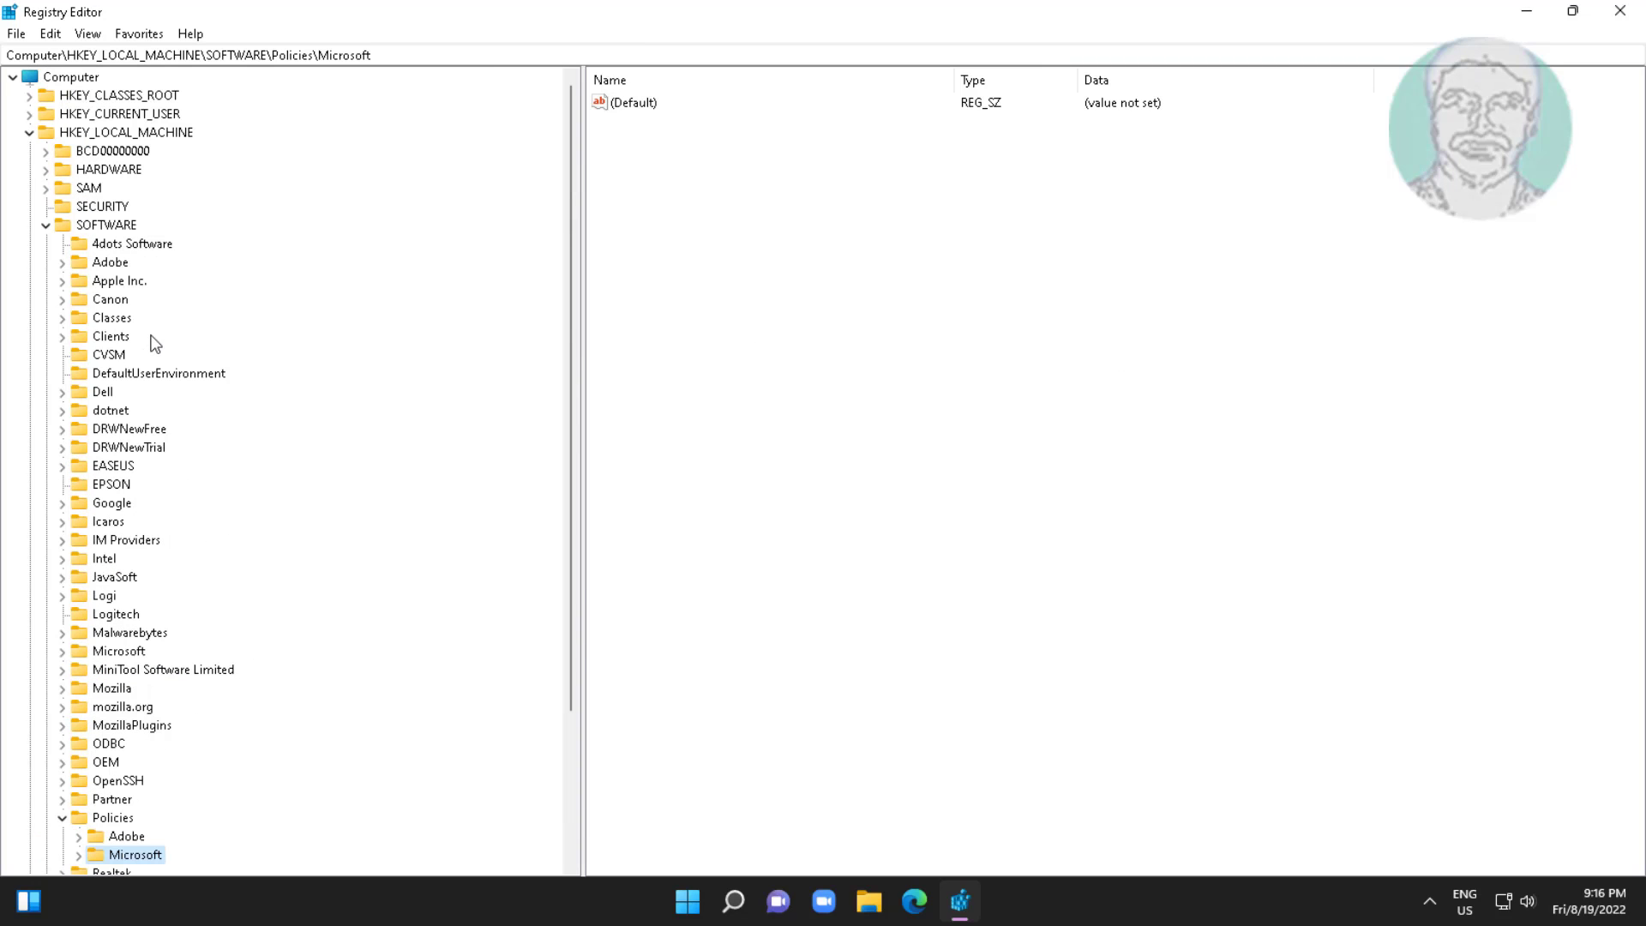
left_click(46, 225)
left_click(29, 133)
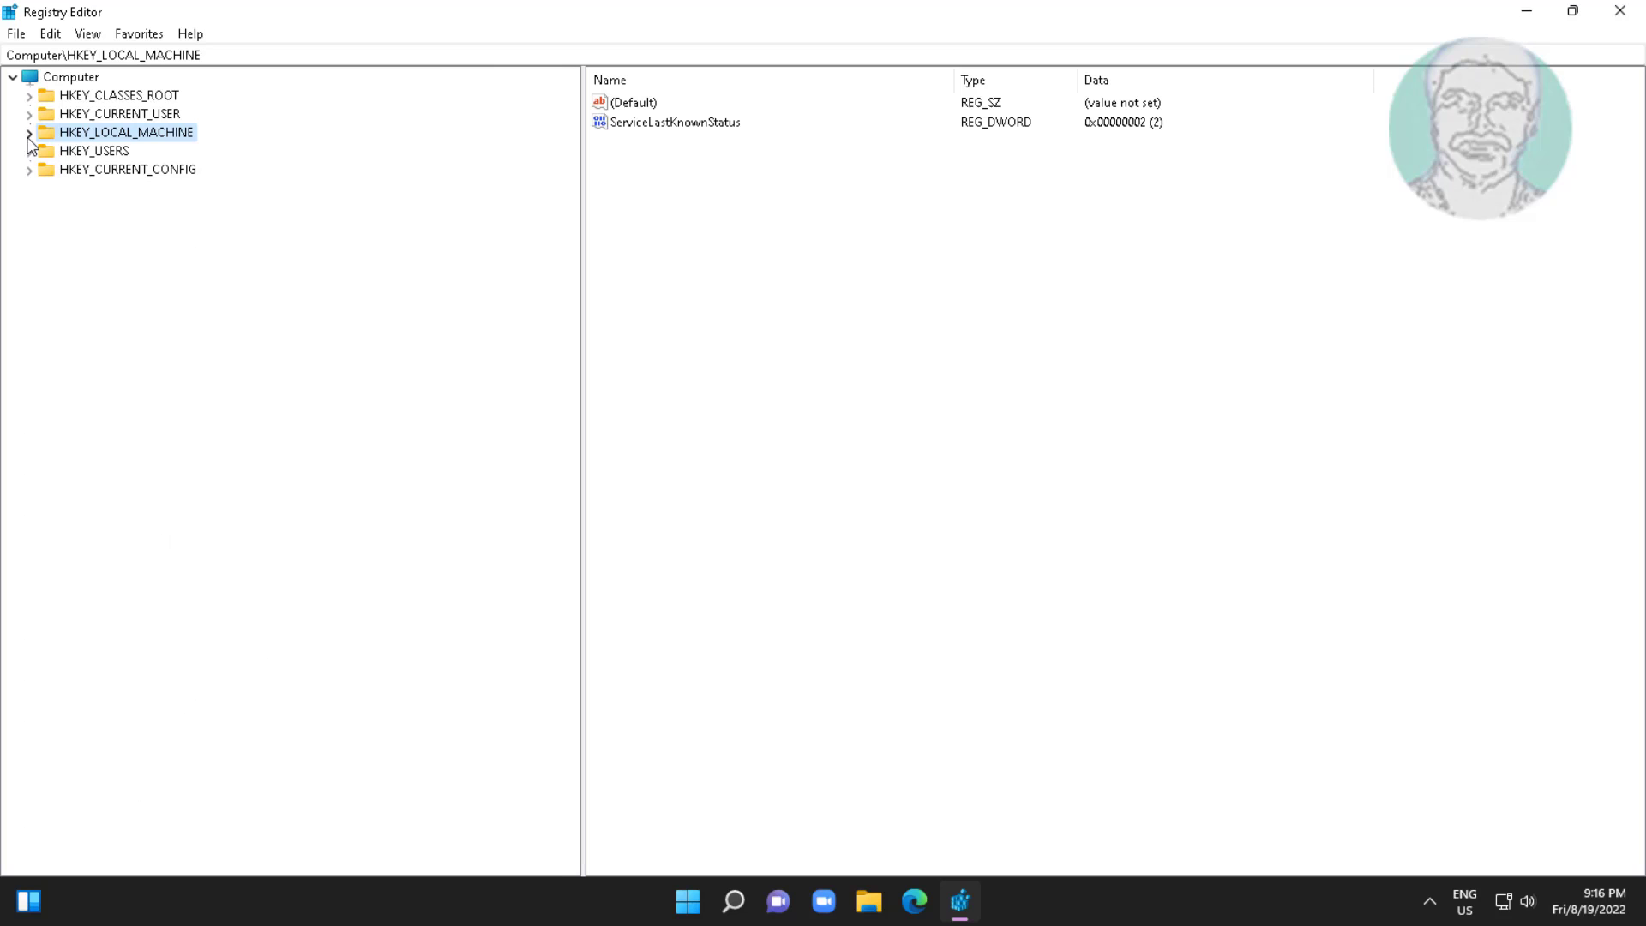
Close Registry Editor and restart the PC from the Start menu power options.
left_click(1621, 12)
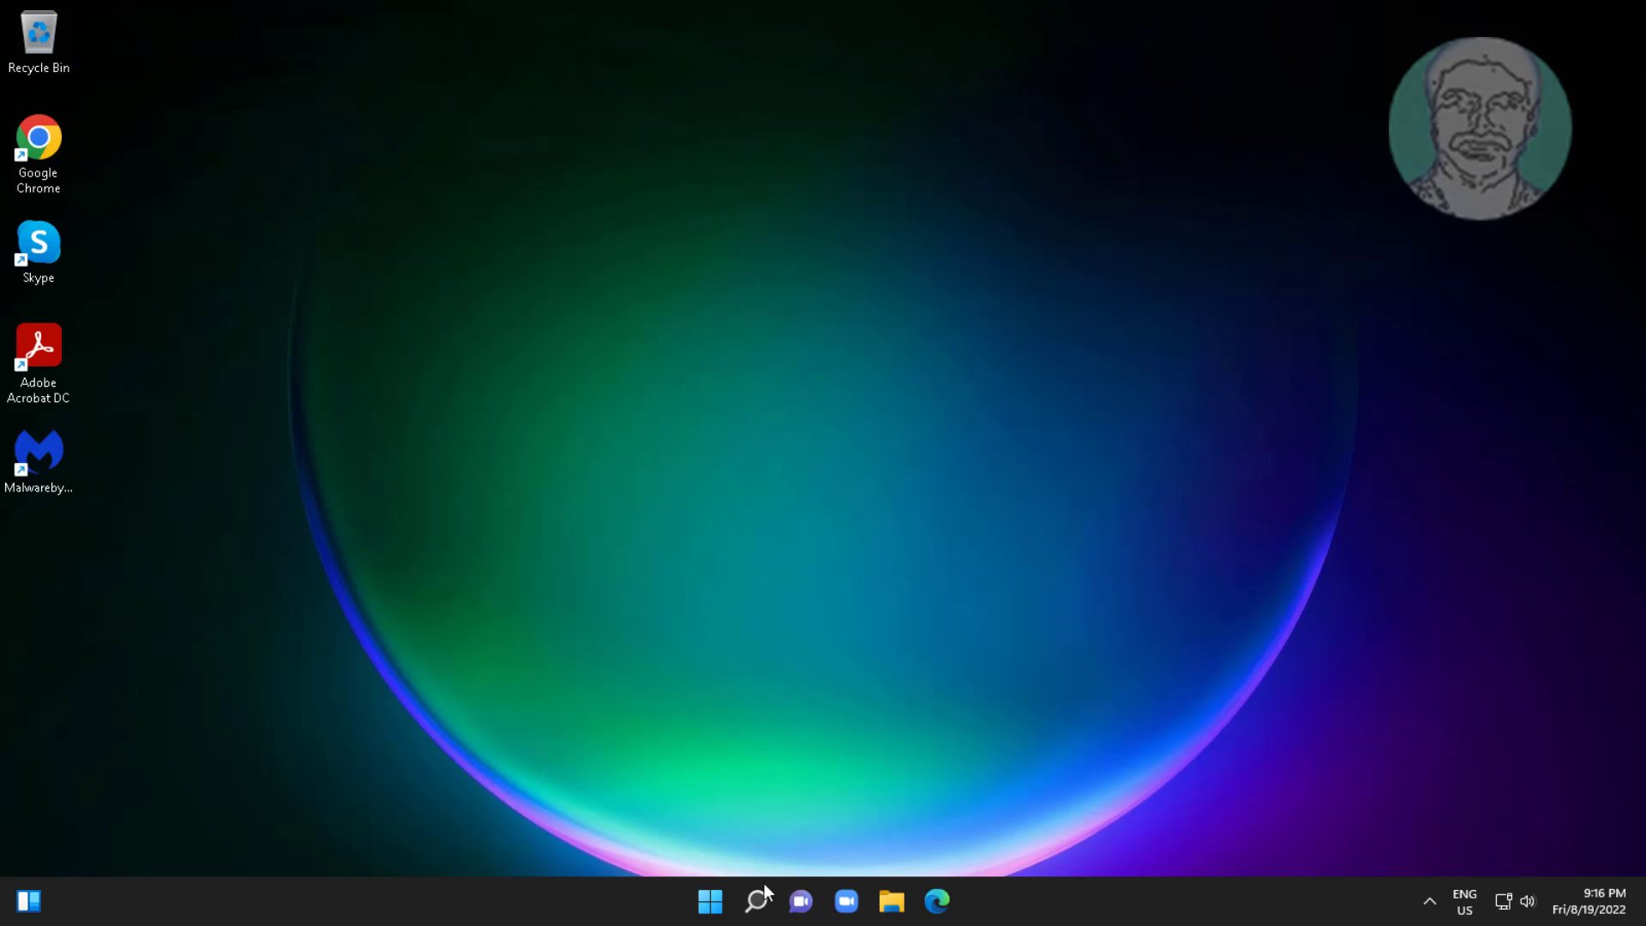
left_click(712, 909)
left_click(1077, 832)
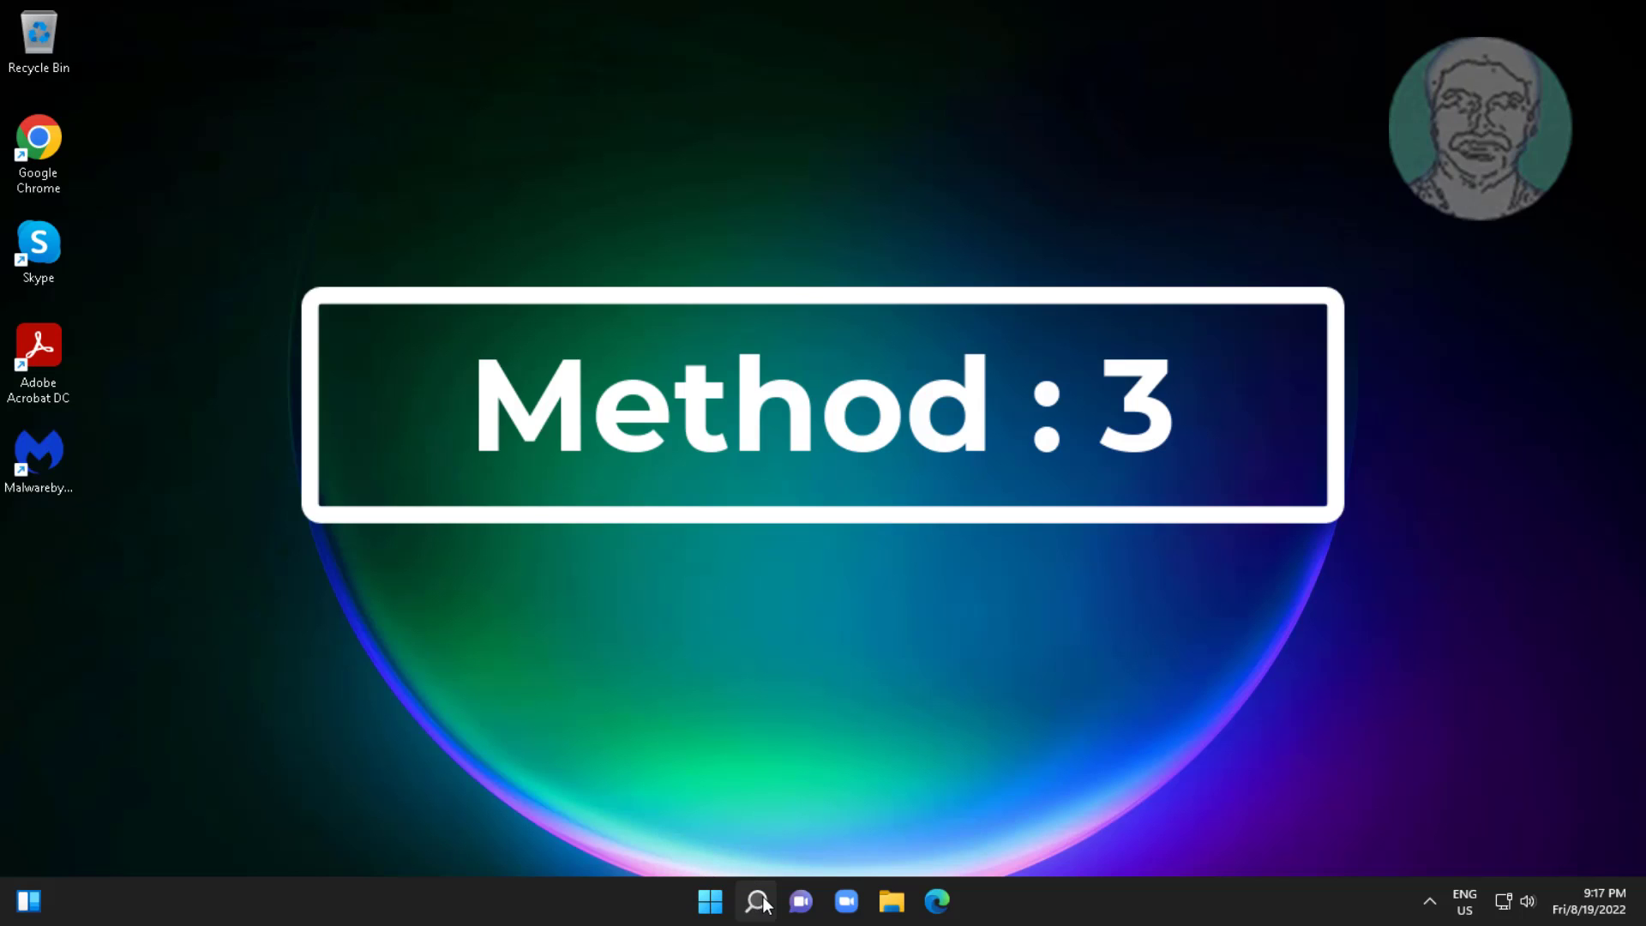
Search 'cmd' and launch Command Prompt as administrator, approving the UAC prompt.
left_click(756, 900)
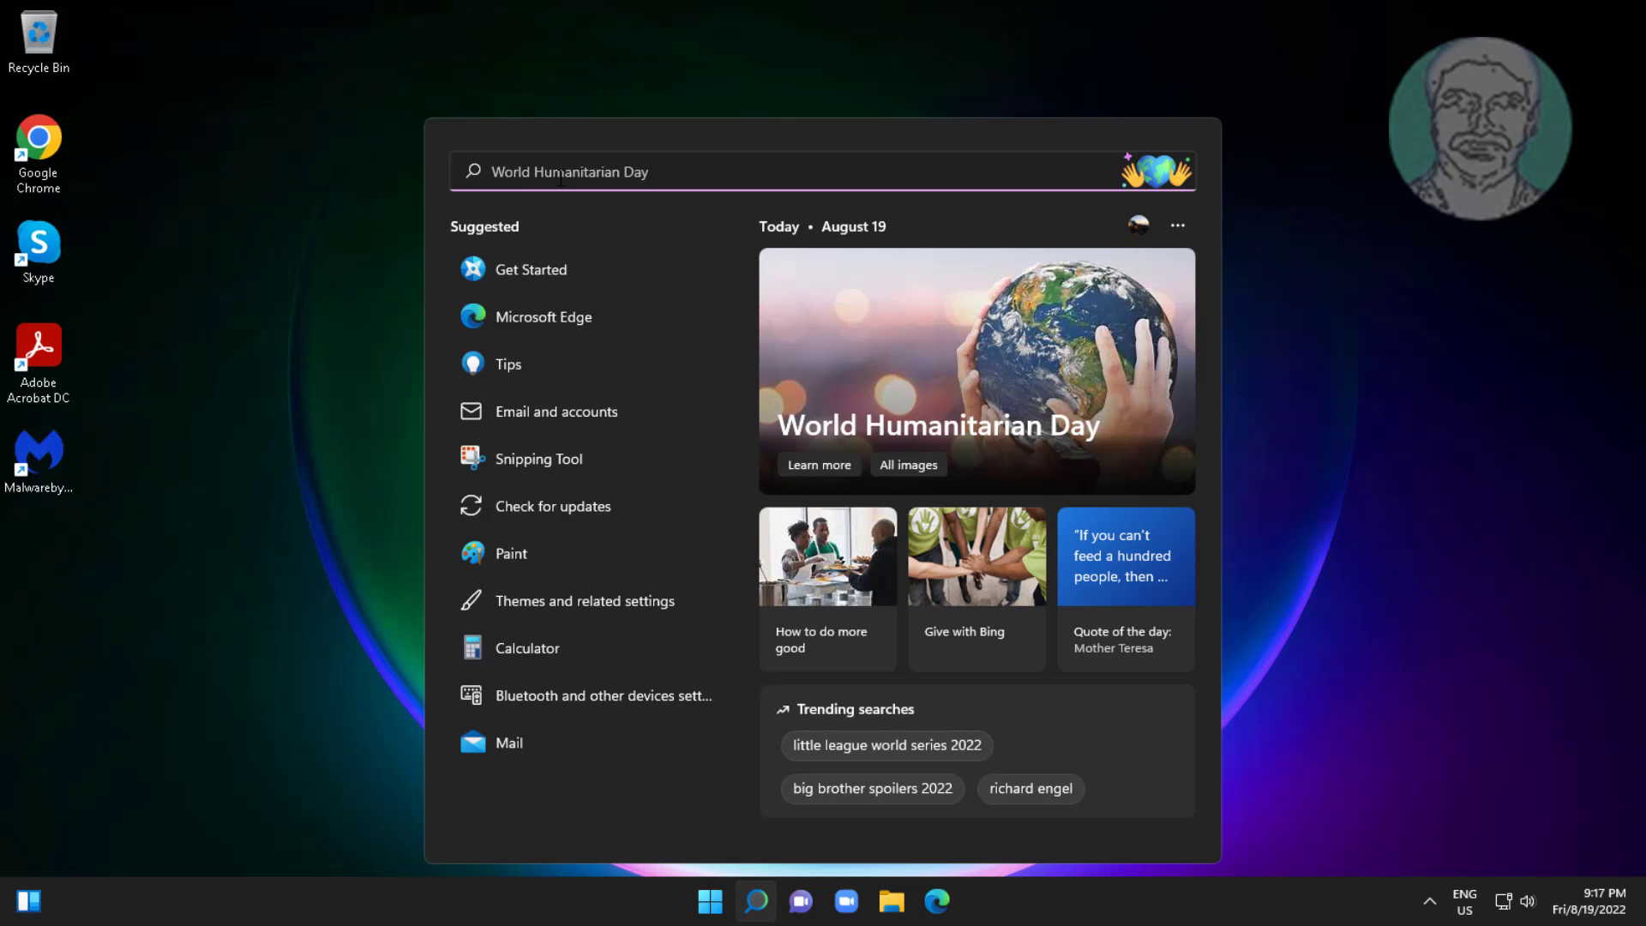
type("cmd")
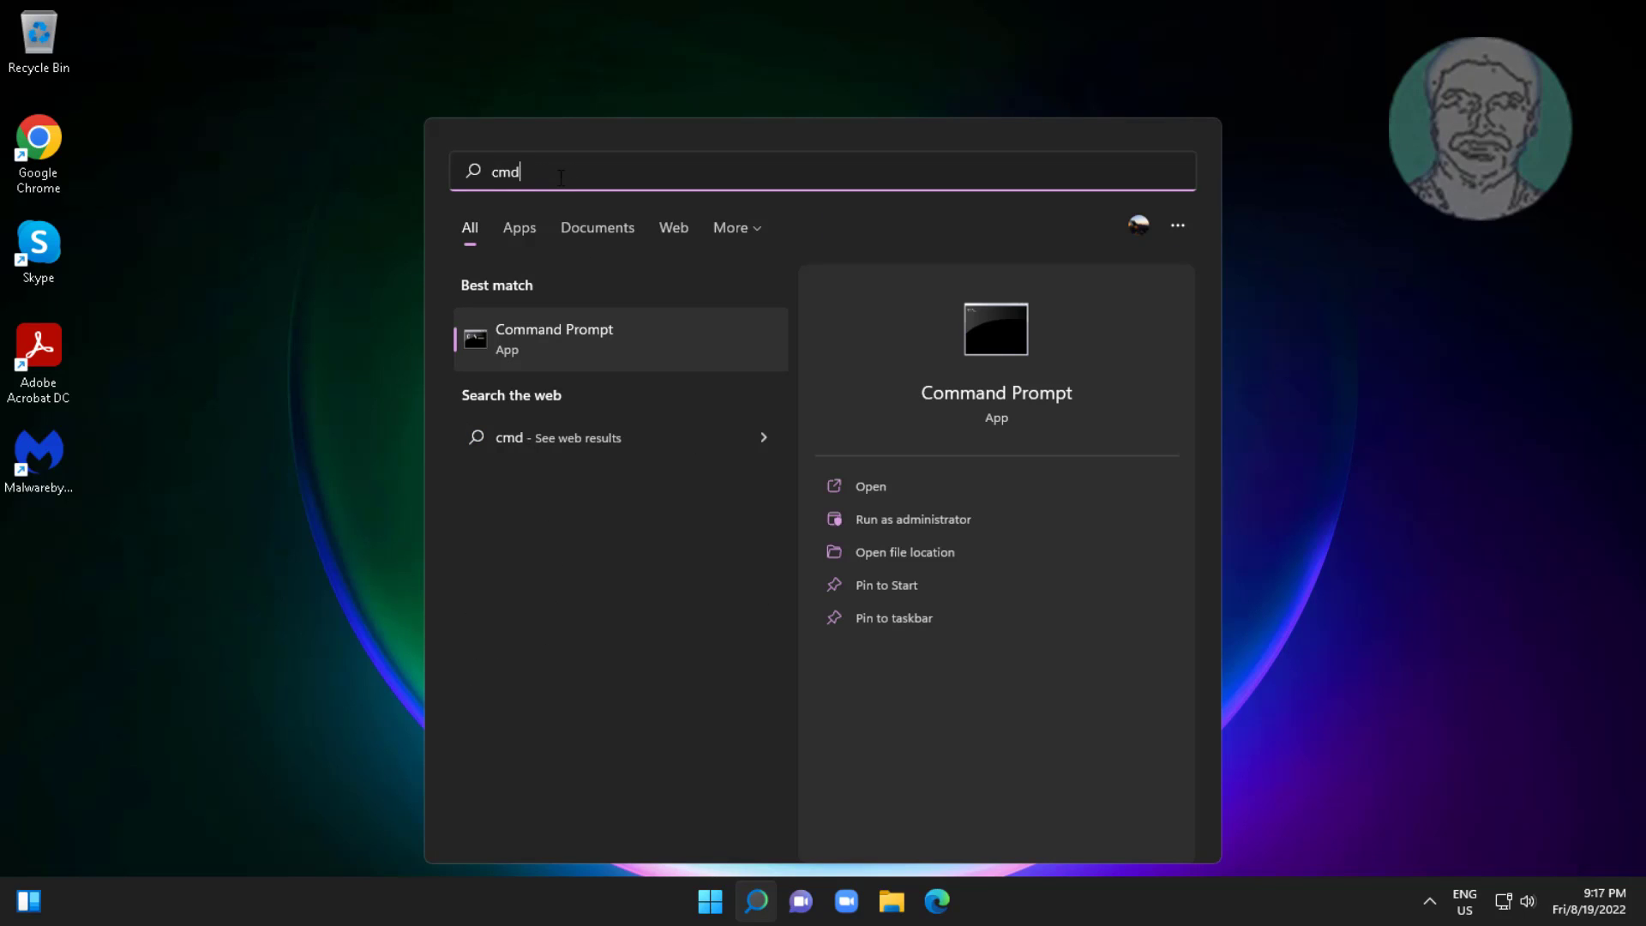
right_click(620, 353)
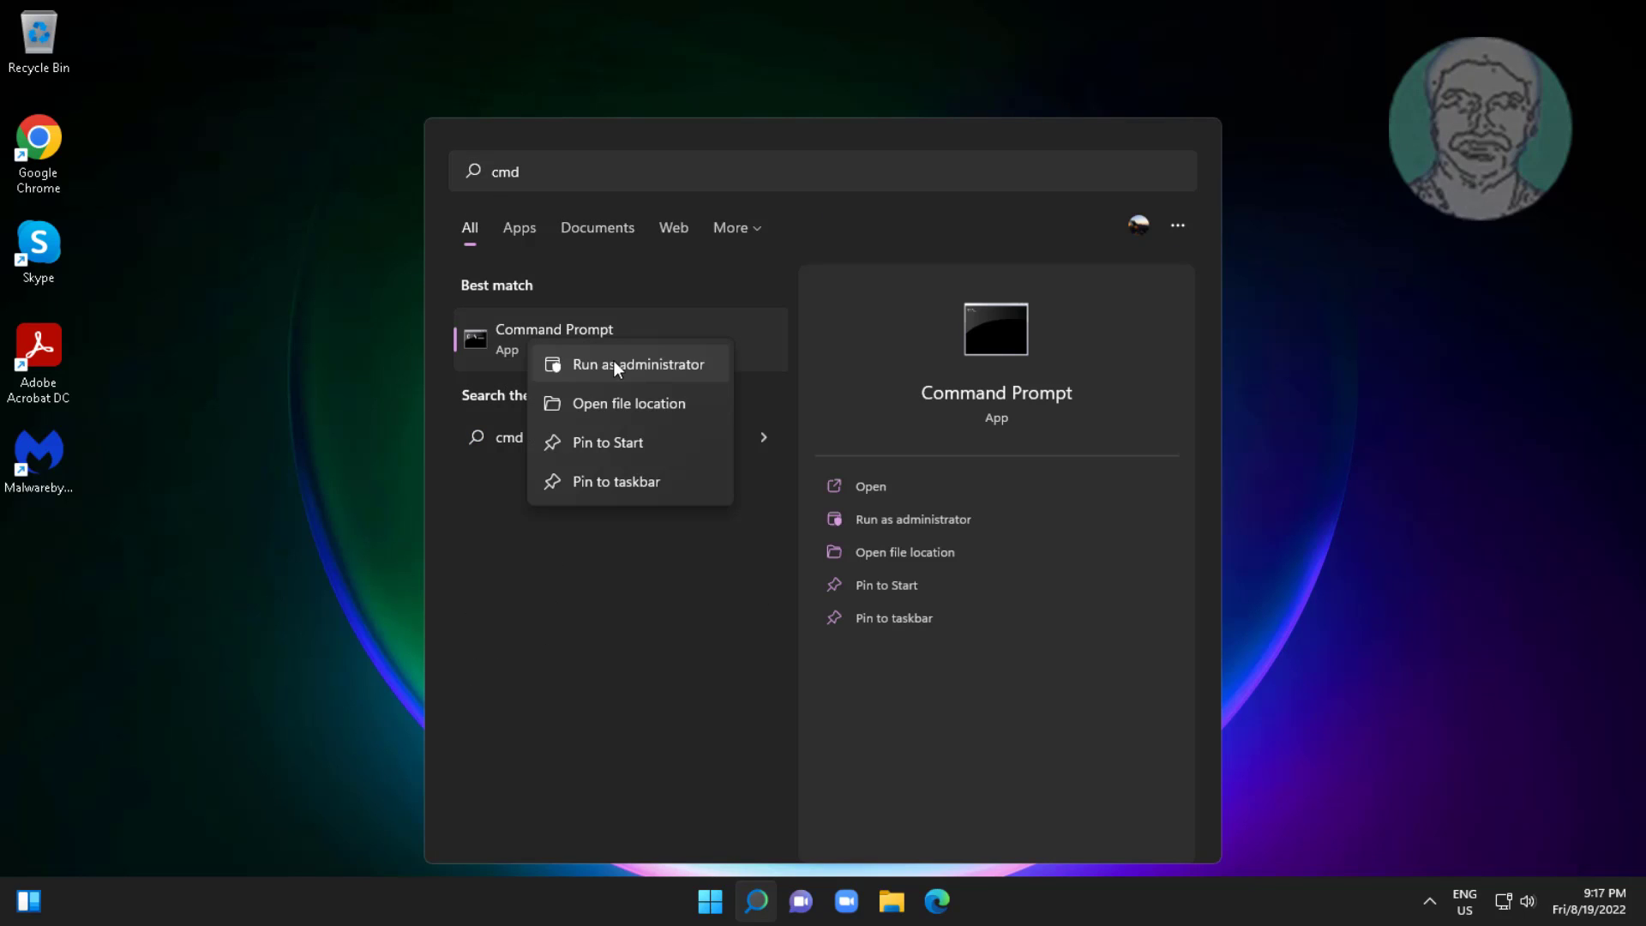
key("Escape")
key("ctrl+shift+Return")
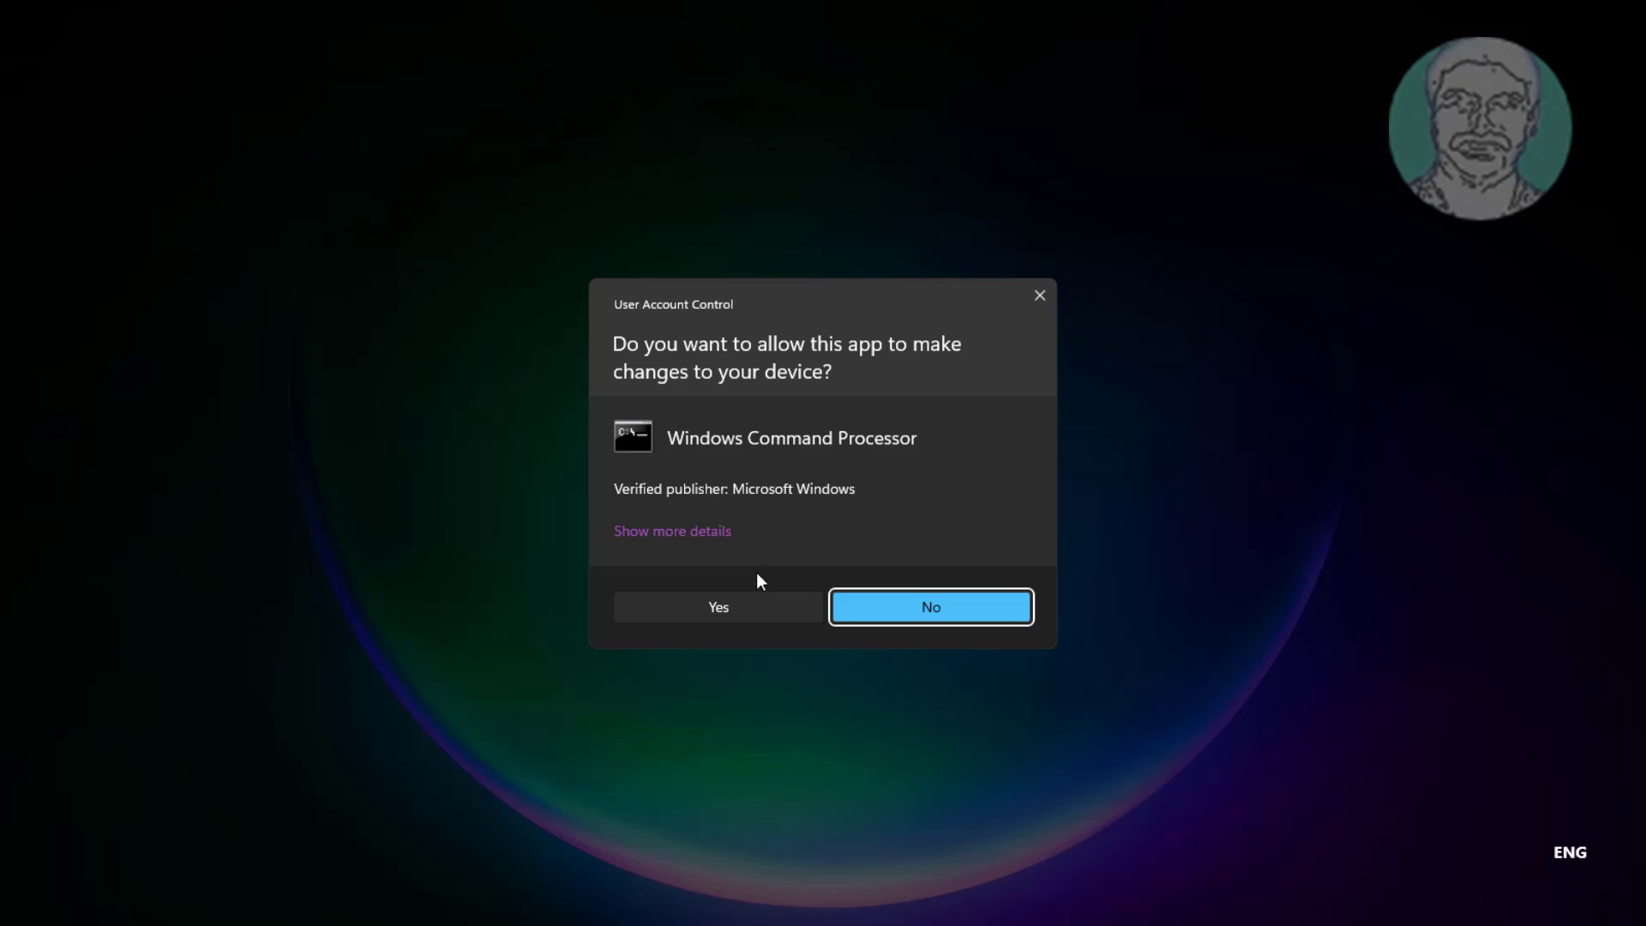
left_click(714, 610)
Run sfc /scannow to 100%, then clear selection mode so the console accepts typing.
type("s")
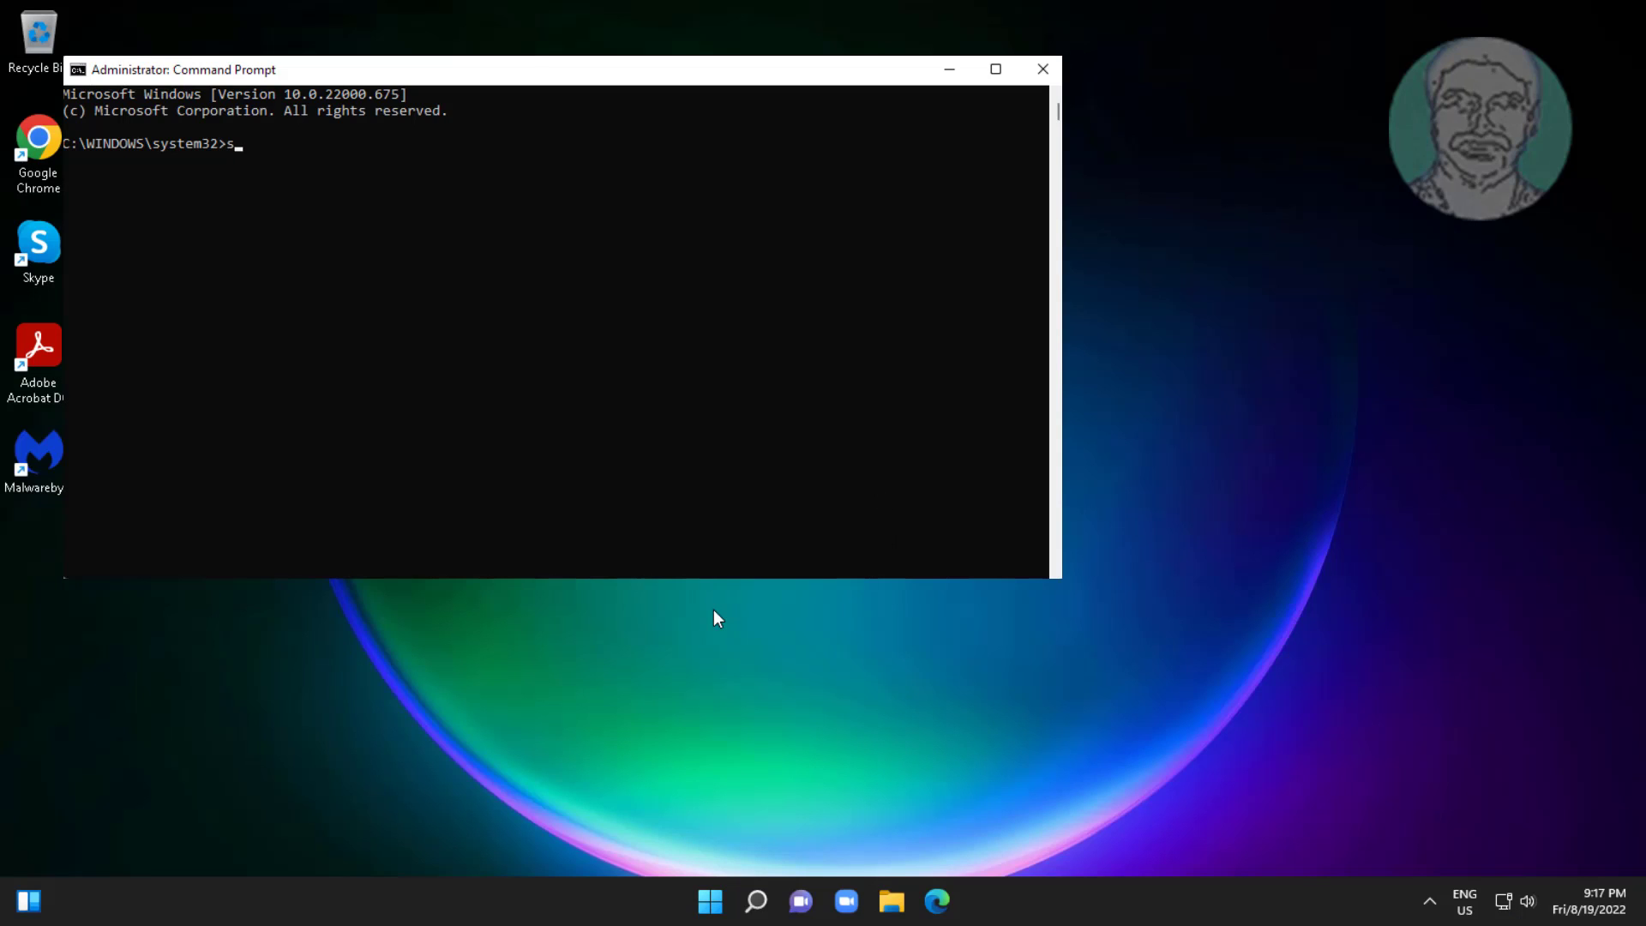
type("fc")
type(" /scannow")
key("Return")
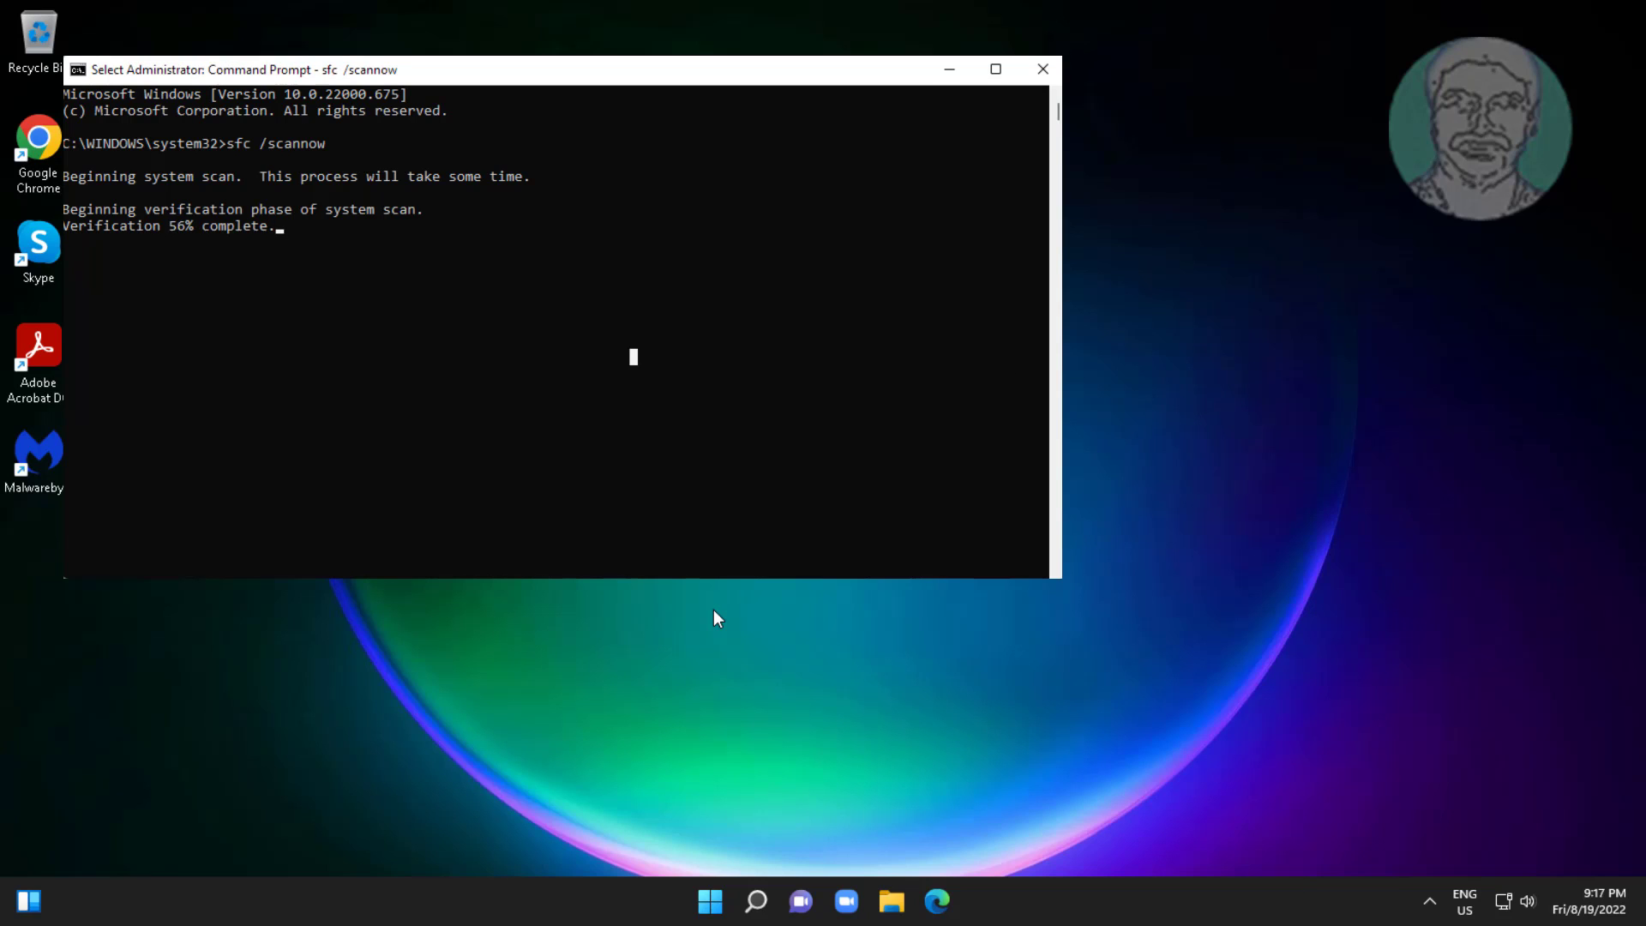
key("Escape")
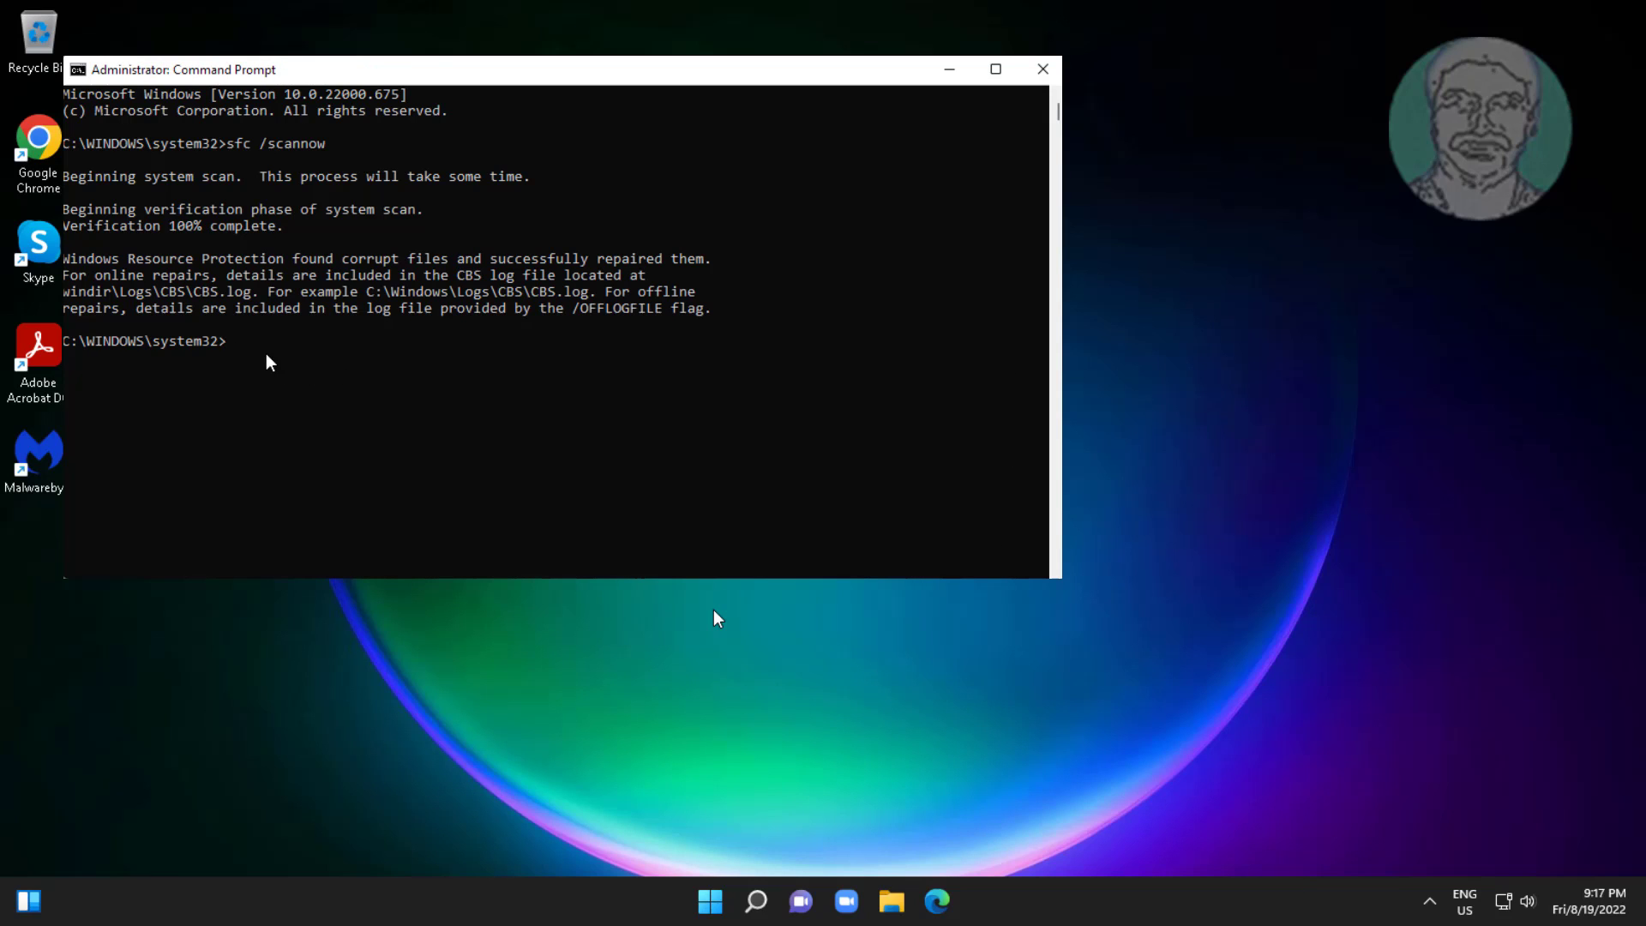
left_click(256, 342)
key("Escape")
Run dism /online /cleanup-image /restorehealth to success, then close the console with exit.
type("dis")
type("m /onli")
type("ne /clean")
type("up-ima")
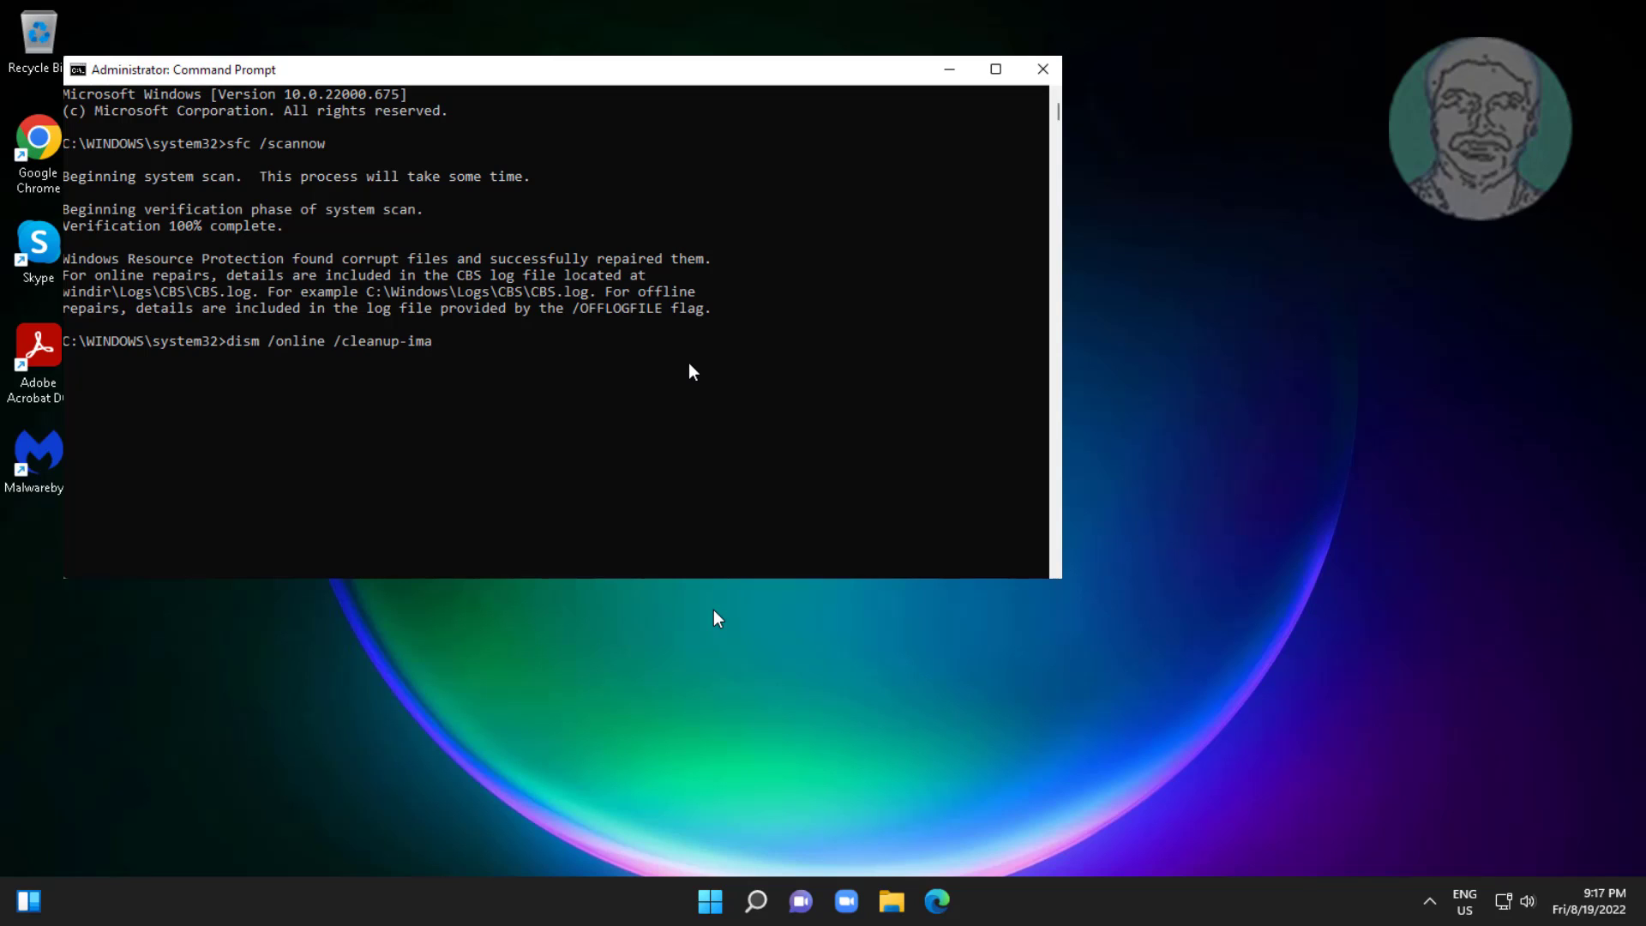
type("ge /restore")
type("health")
key("Return")
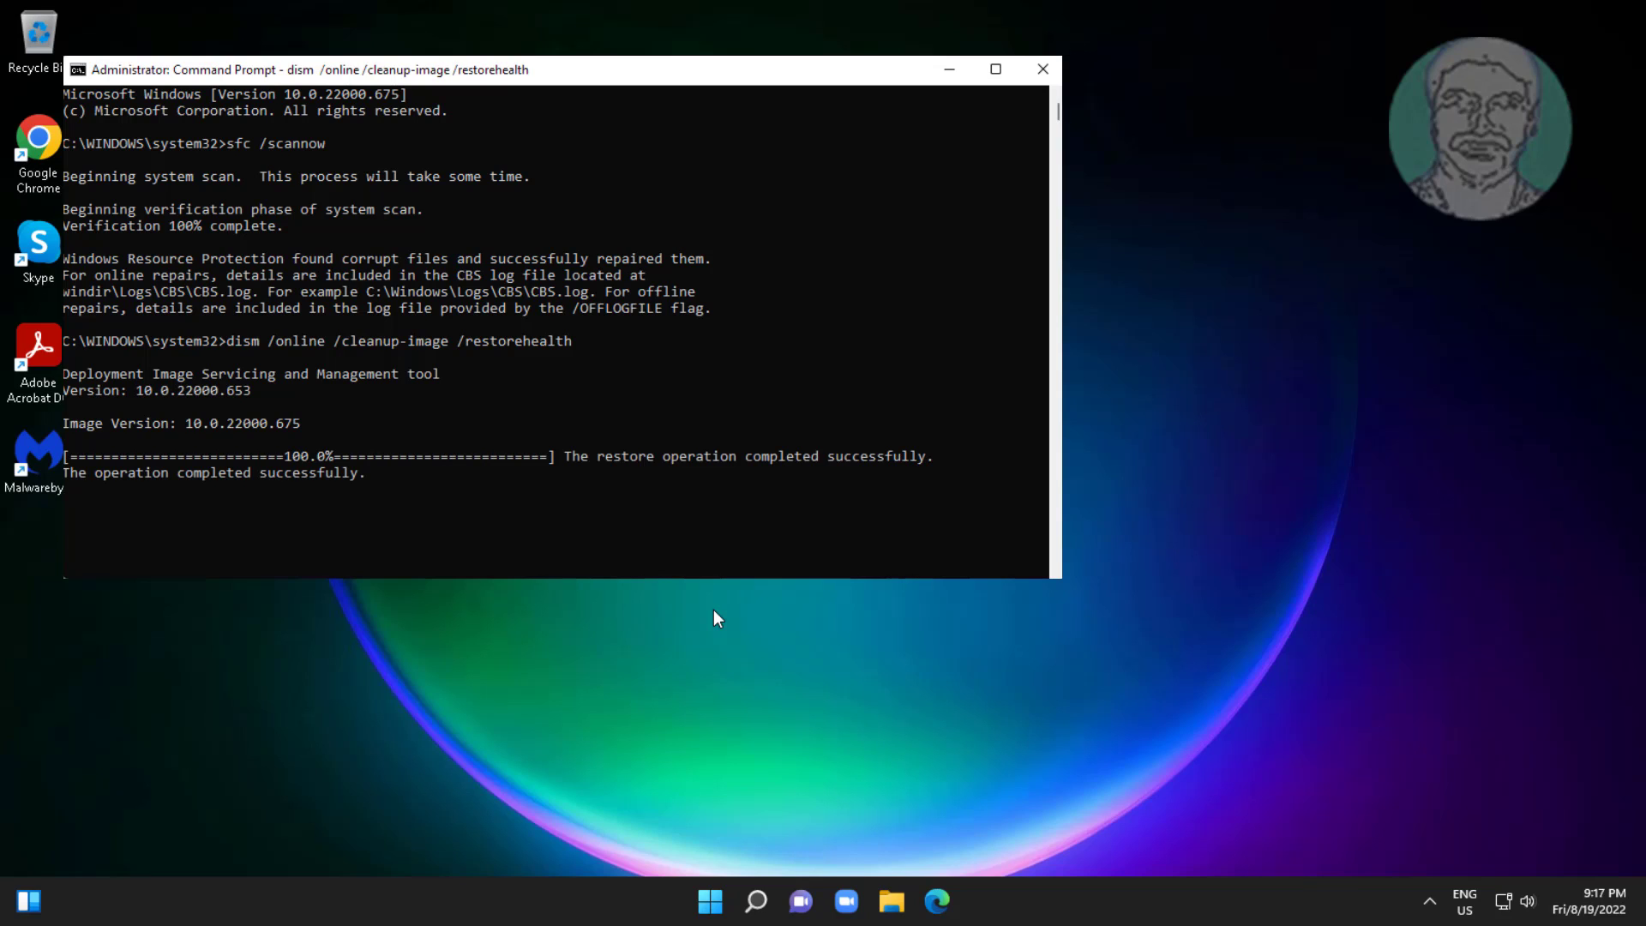
type("ex")
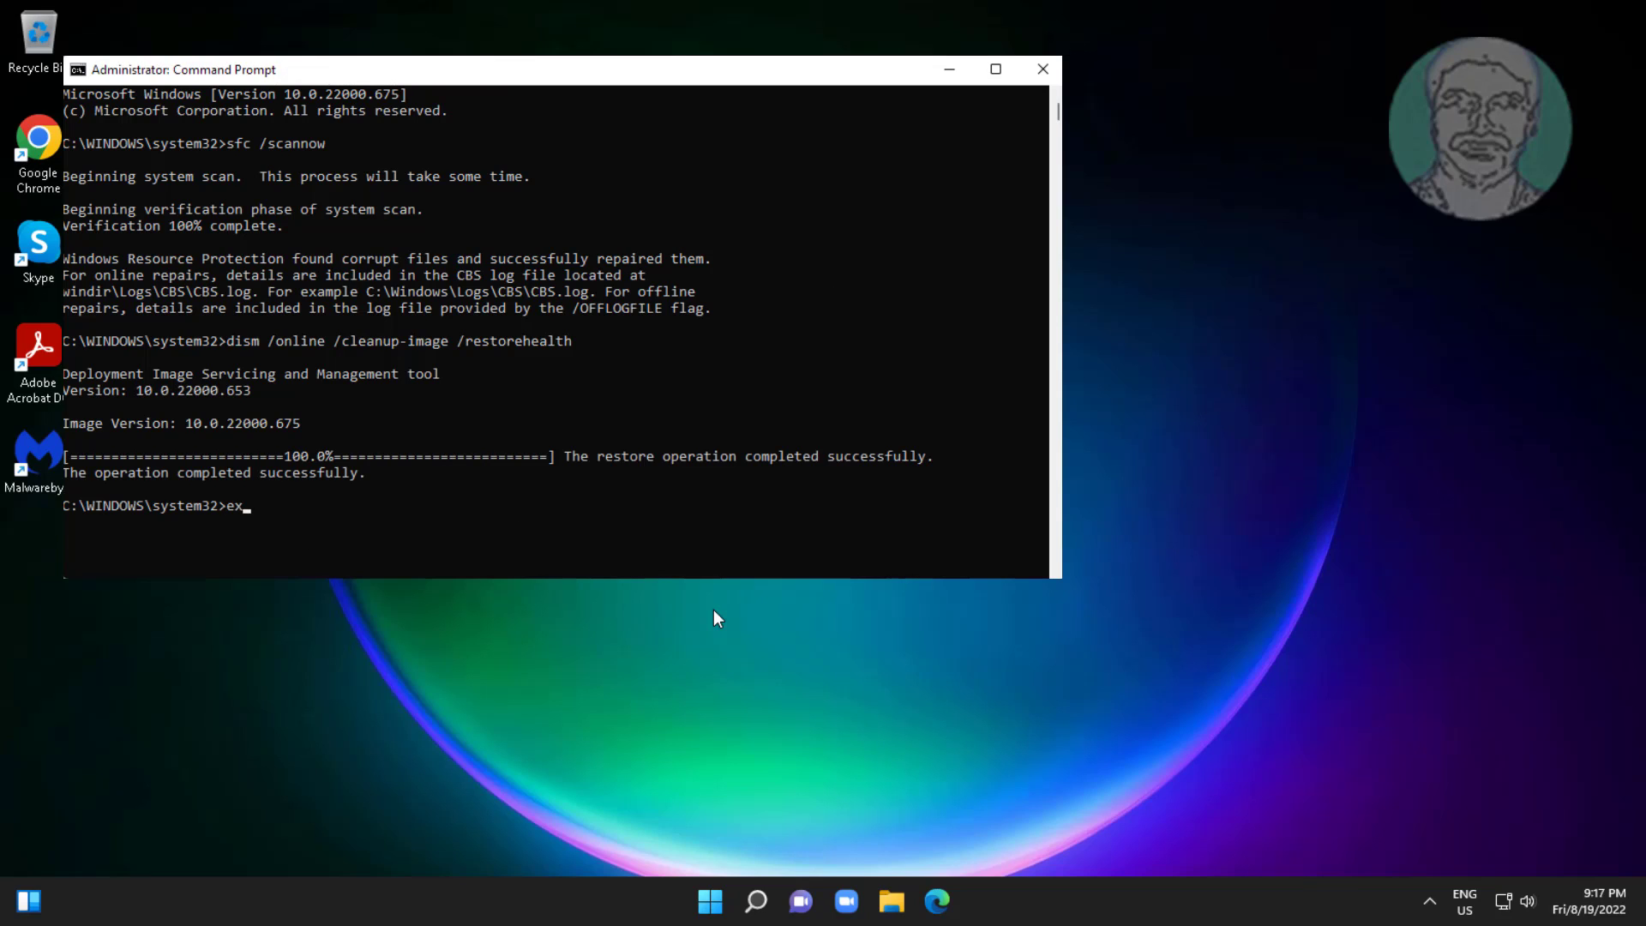
type("it")
key("Return")
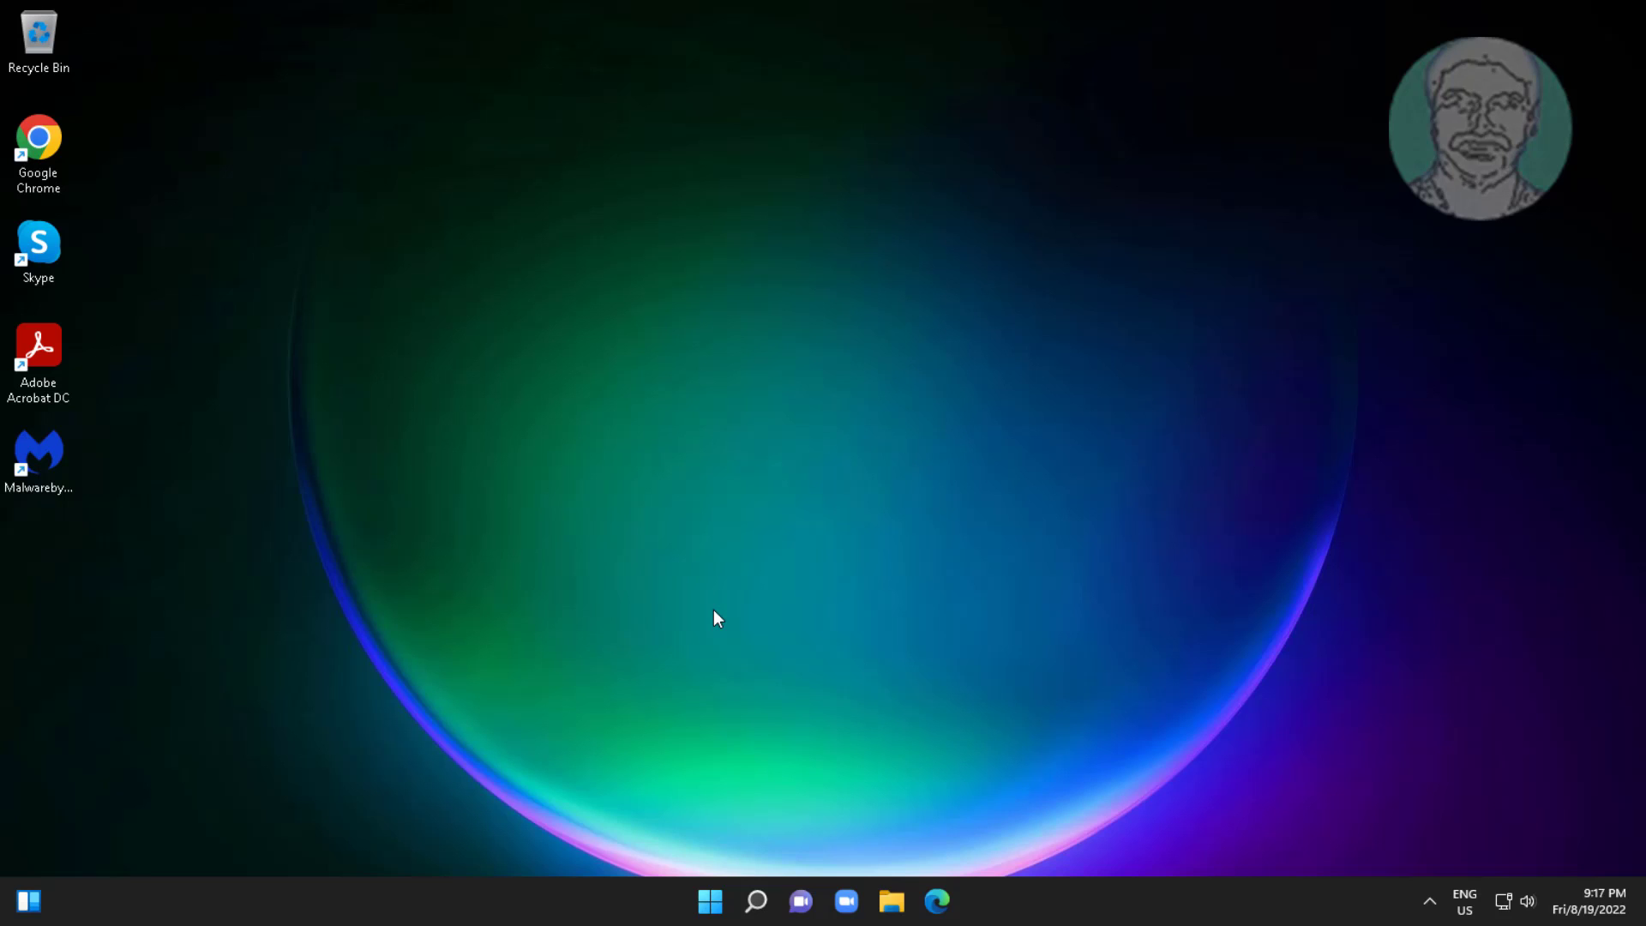
Open the Windows 11 Start menu from the taskbar to show pinned apps and recommended files.
left_click(710, 900)
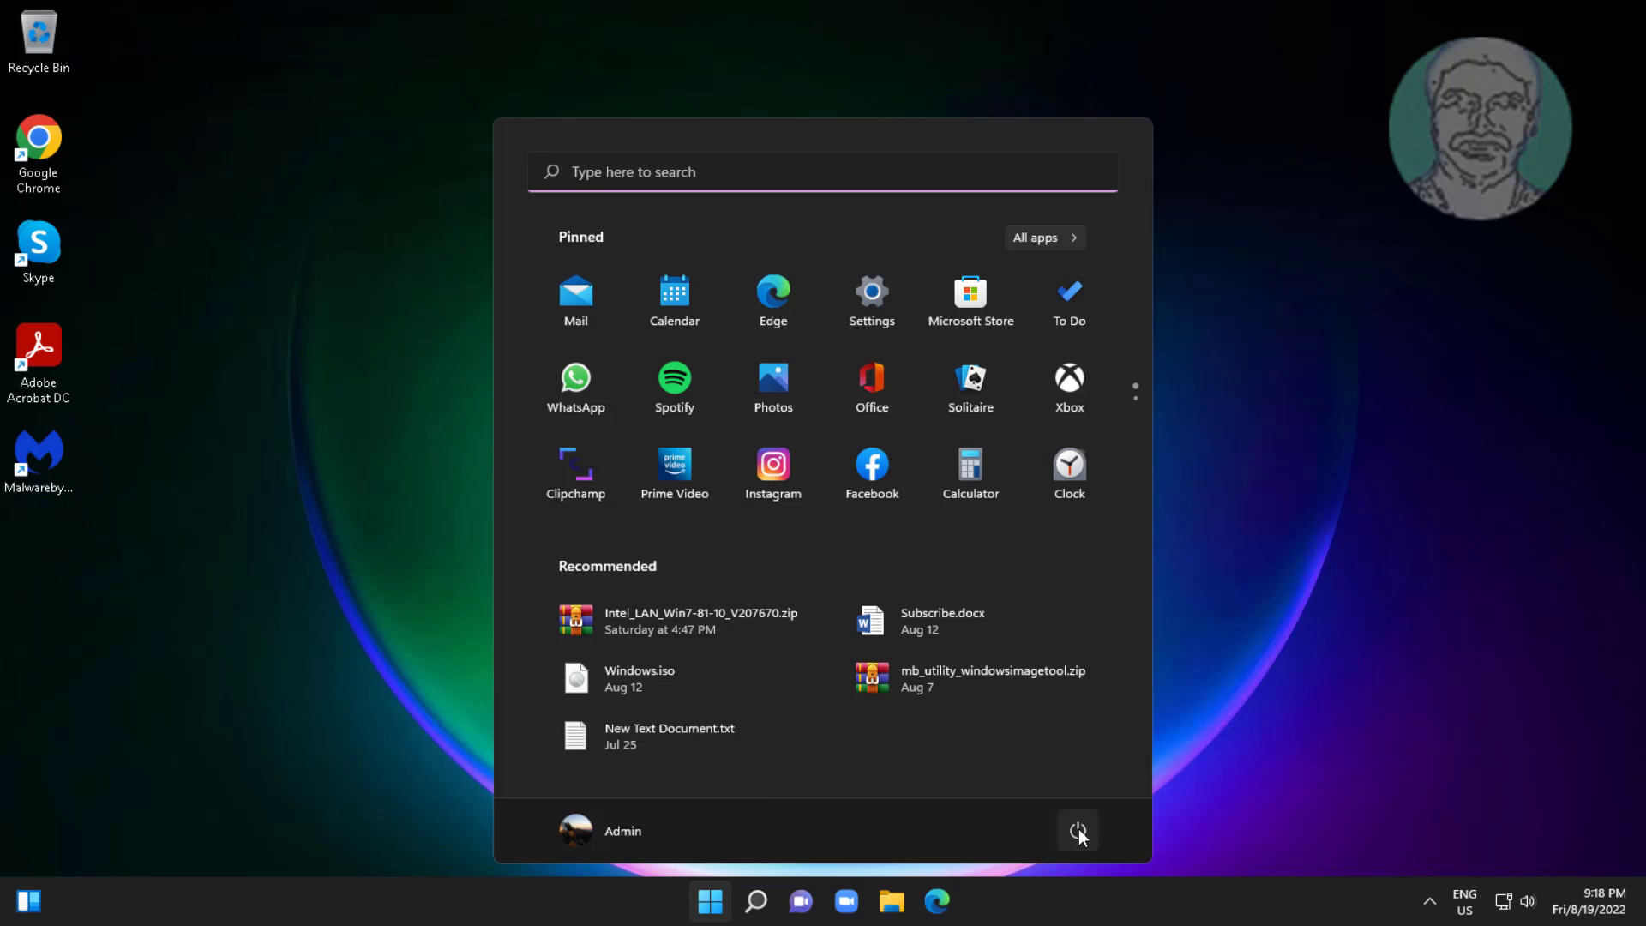